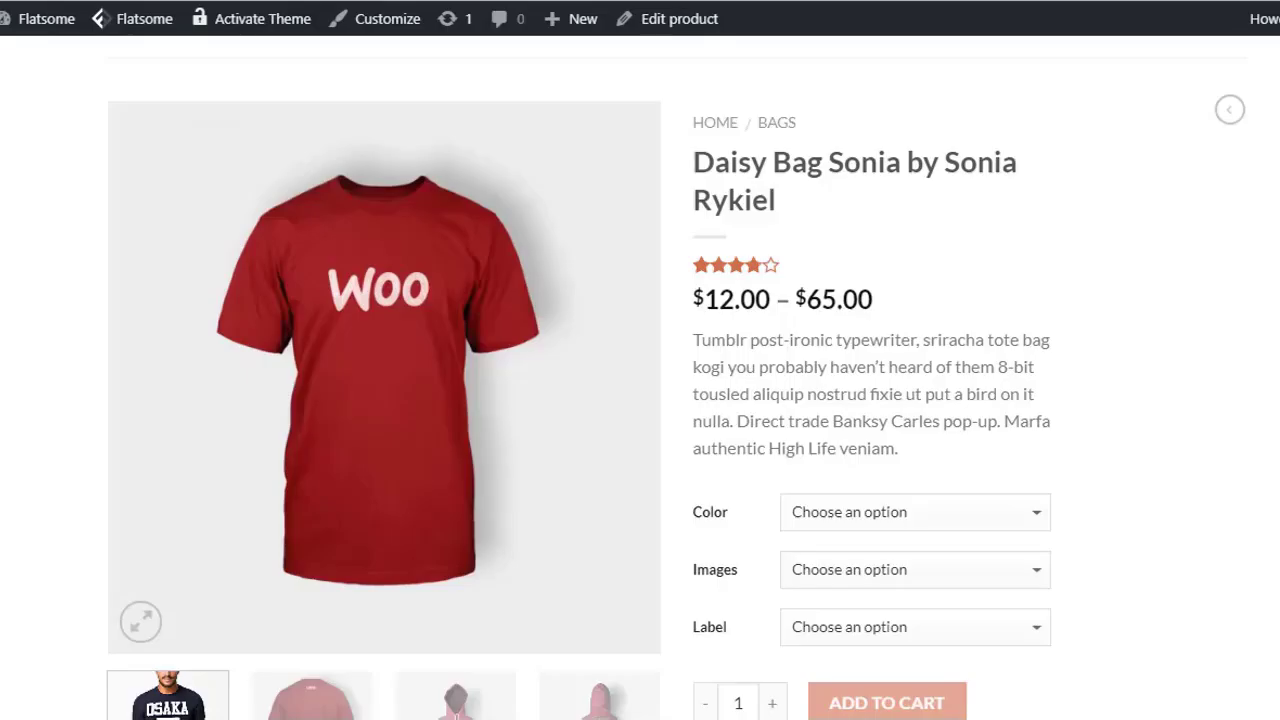
On the product page, pick Black, Image 1 and X from the Color, Images and Label dropdowns.
{"action": "scroll", "coordinate": [640, 400], "scroll_direction": "down", "scroll_amount": 1}
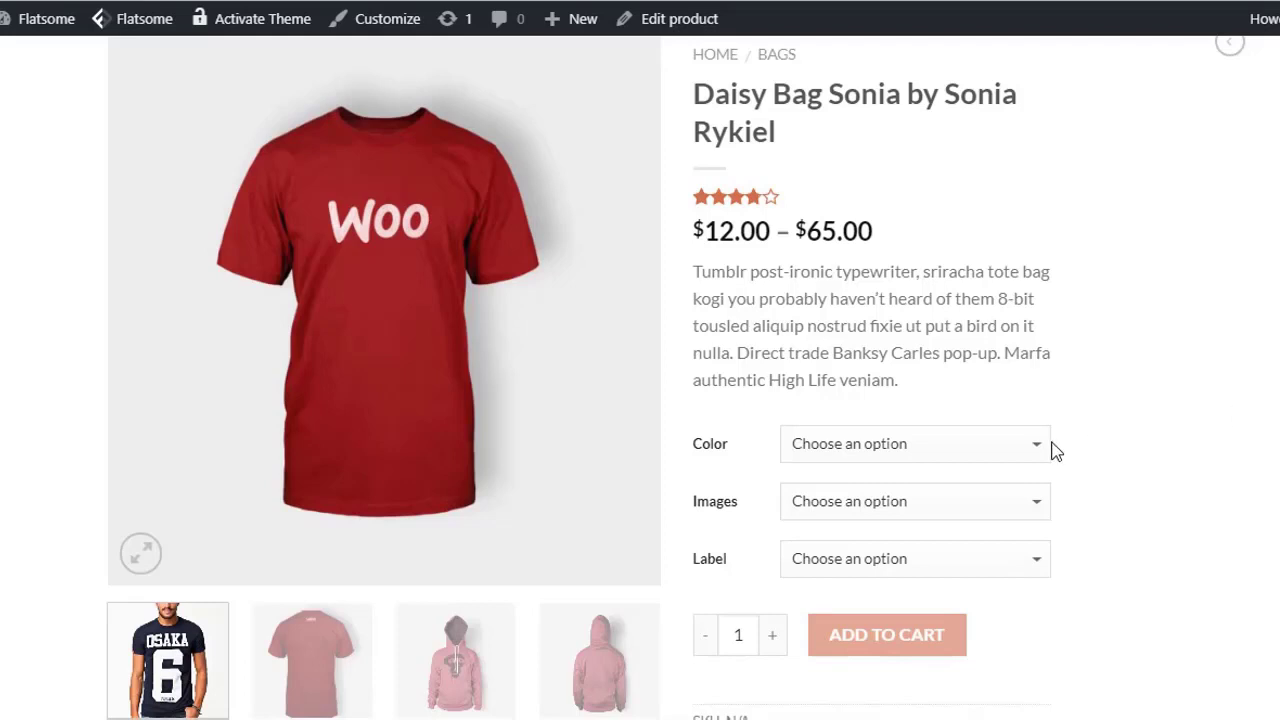
{"action": "left_click", "coordinate": [1030, 445]}
{"action": "left_click", "coordinate": [950, 493]}
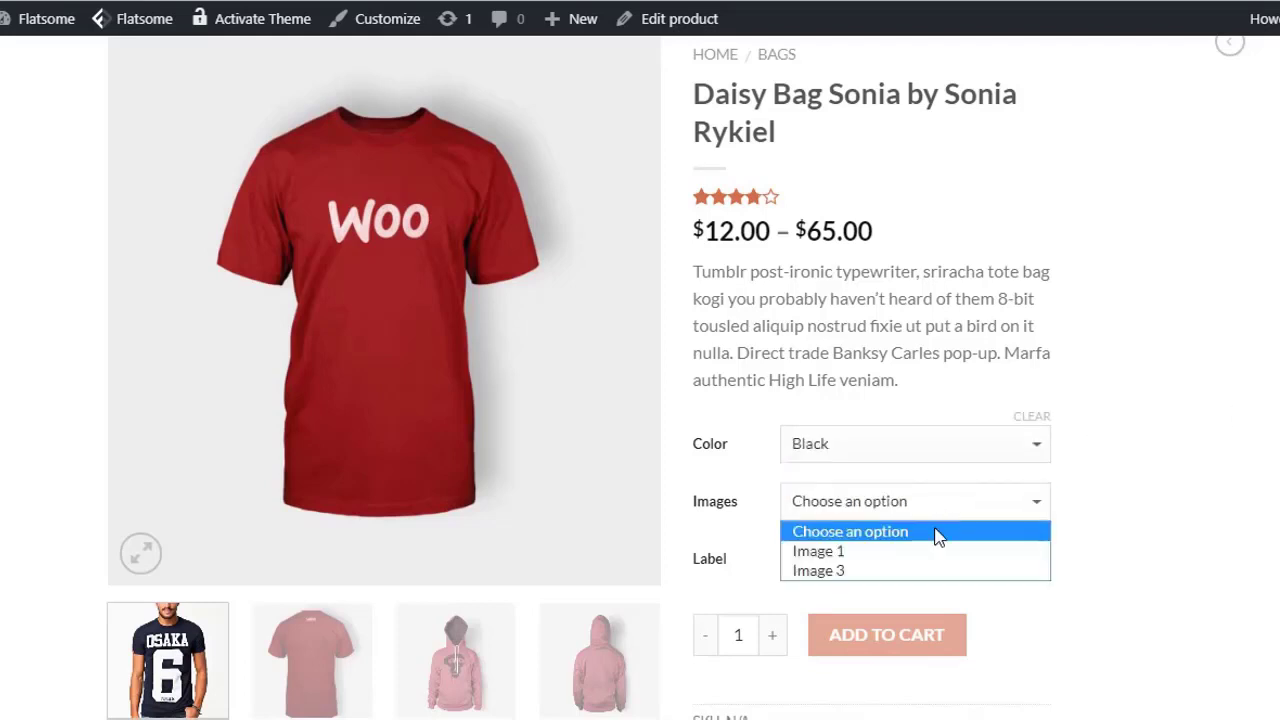
{"action": "left_click", "coordinate": [920, 551]}
{"action": "left_click", "coordinate": [893, 561]}
{"action": "left_click", "coordinate": [857, 611]}
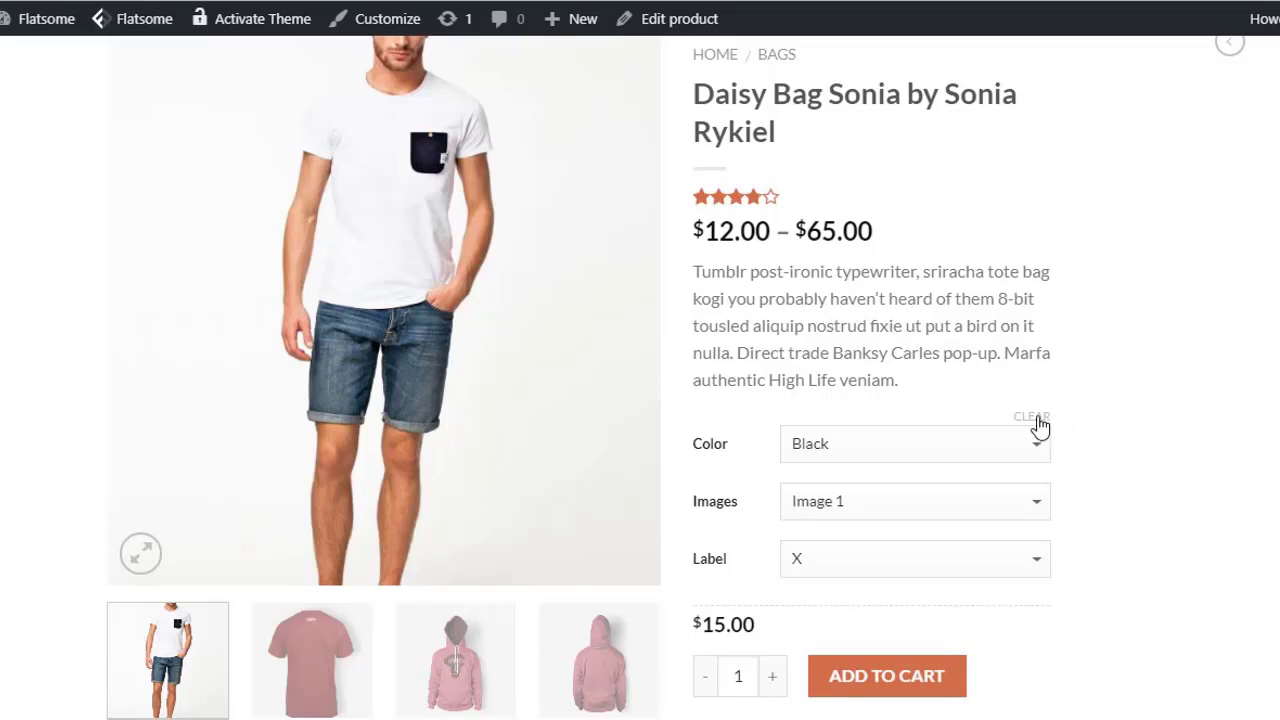
Select the black colour, black tee image and X label swatches.
{"action": "left_click", "coordinate": [817, 440]}
{"action": "left_click", "coordinate": [816, 505]}
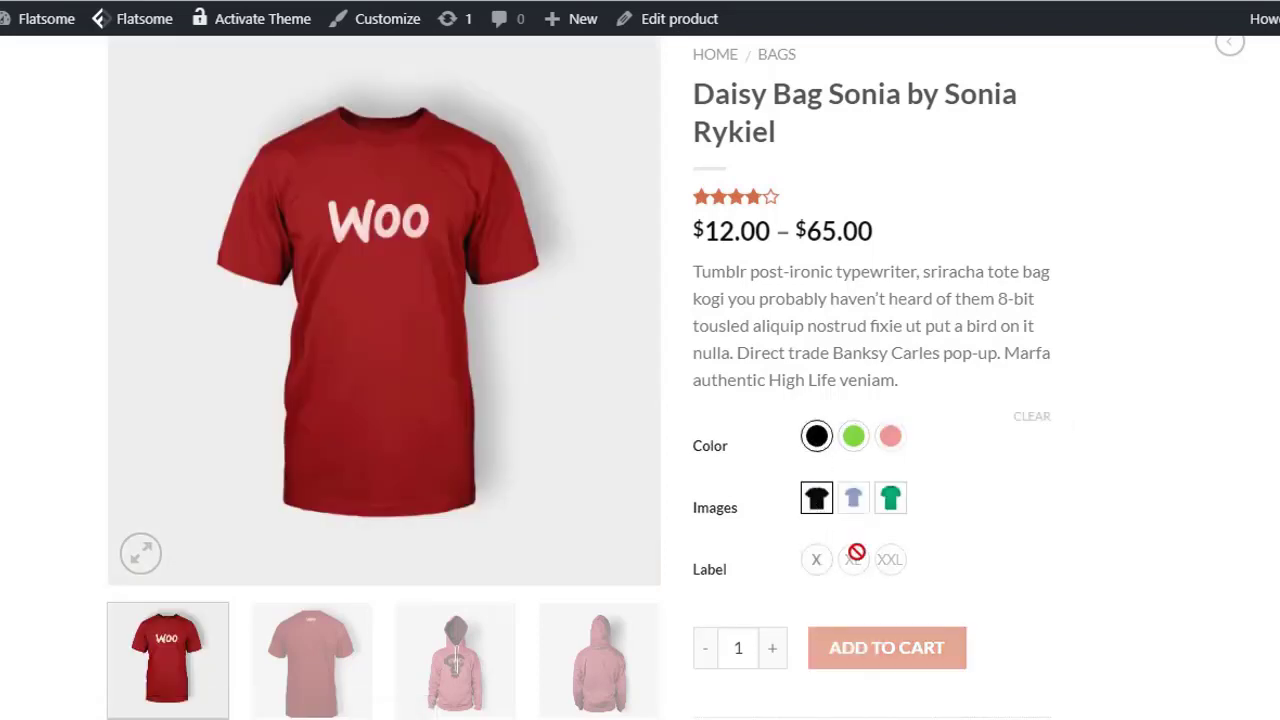
{"action": "left_click", "coordinate": [816, 562]}
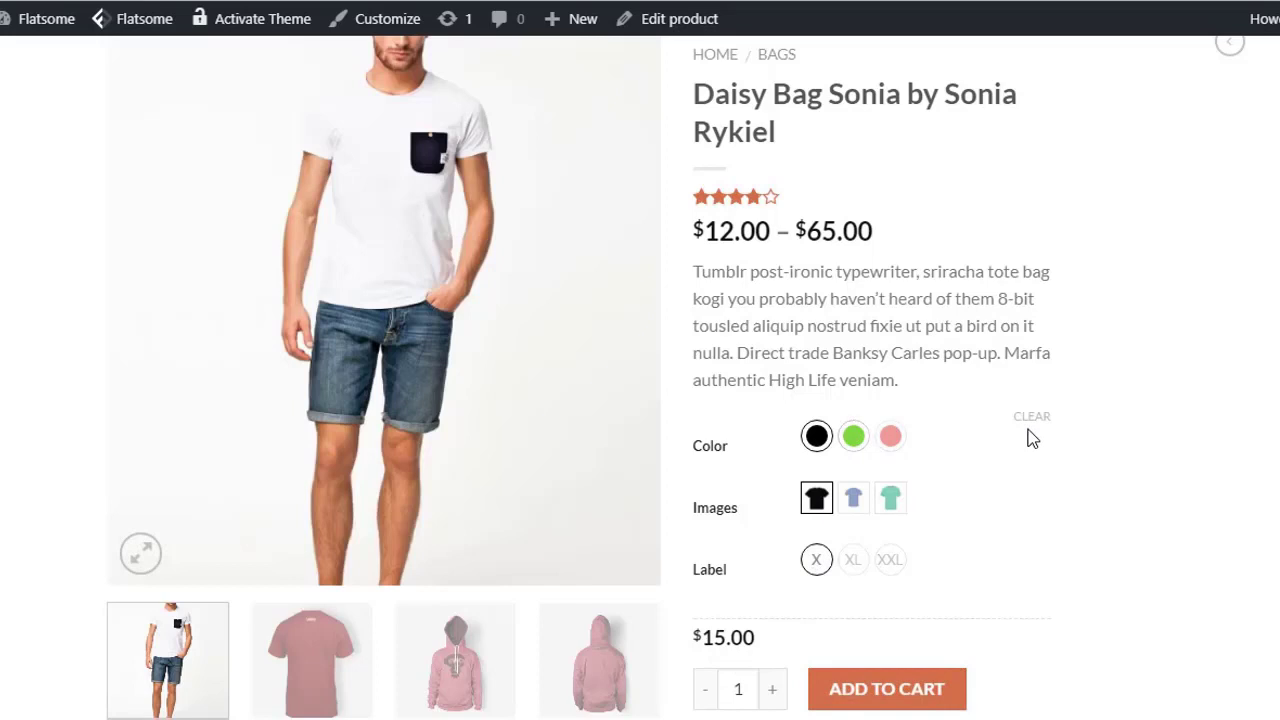
Clear the selection and choose the red, blue tee and X swatches instead.
{"action": "left_click", "coordinate": [1031, 417]}
{"action": "left_click", "coordinate": [890, 437]}
{"action": "left_click", "coordinate": [853, 498]}
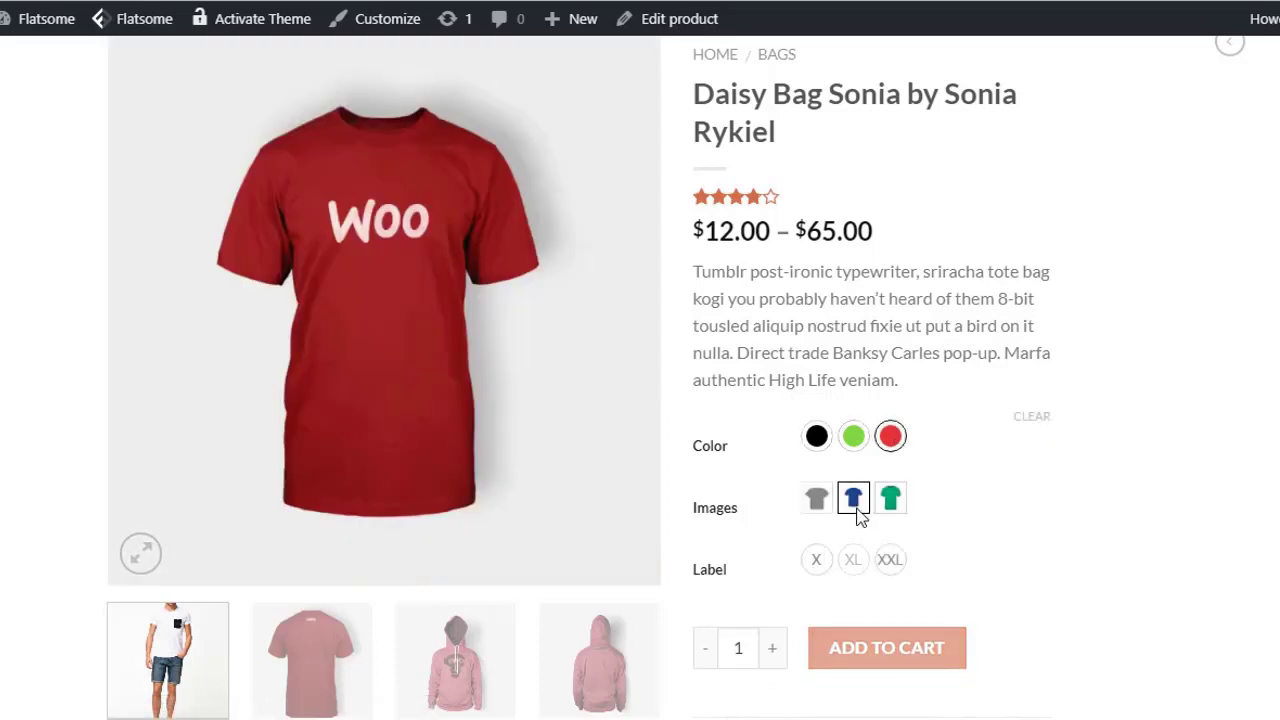
{"action": "left_click", "coordinate": [816, 562]}
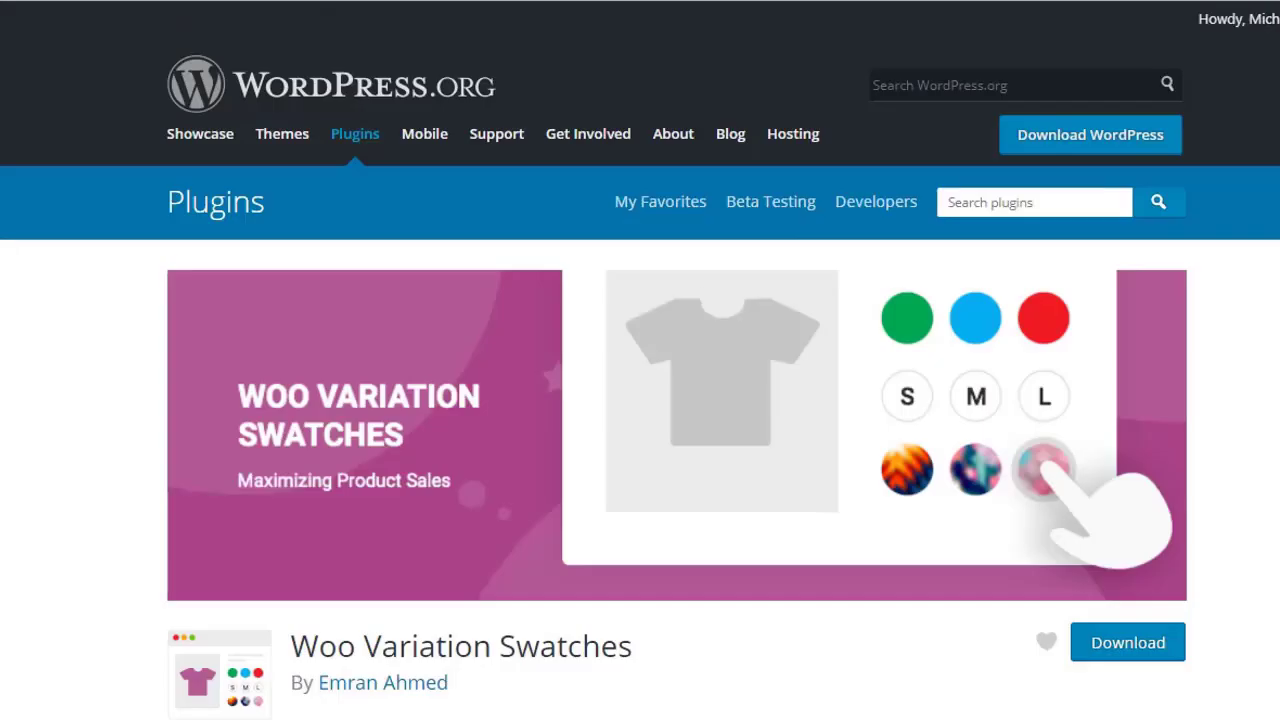
Scroll the Woo Variation Swatches page's description, screenshots and FAQ, then return to the top.
{"action": "scroll", "coordinate": [886, 403], "scroll_direction": "down", "scroll_amount": 1}
{"action": "scroll", "coordinate": [706, 409], "scroll_direction": "down", "scroll_amount": 2}
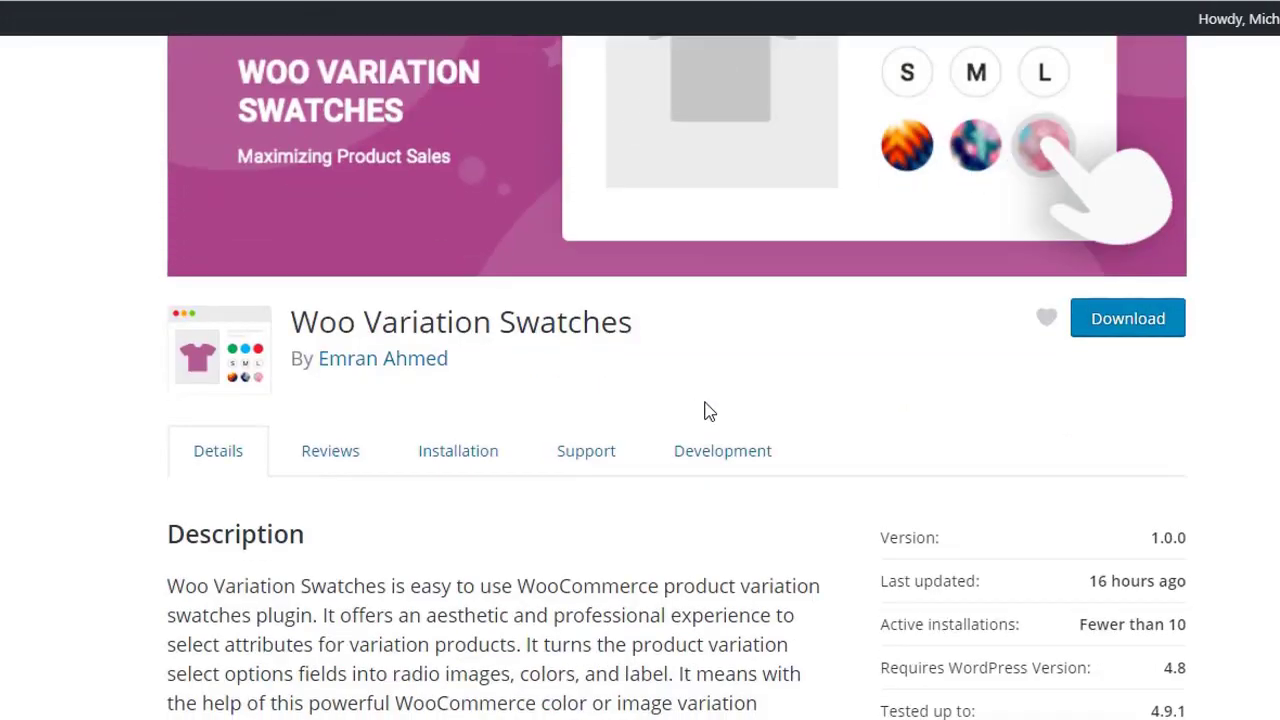
{"action": "scroll", "coordinate": [845, 308], "scroll_direction": "down", "scroll_amount": 2}
{"action": "scroll", "coordinate": [845, 308], "scroll_direction": "down", "scroll_amount": 3}
{"action": "scroll", "coordinate": [845, 310], "scroll_direction": "down", "scroll_amount": 4}
{"action": "scroll", "coordinate": [845, 312], "scroll_direction": "down", "scroll_amount": 3}
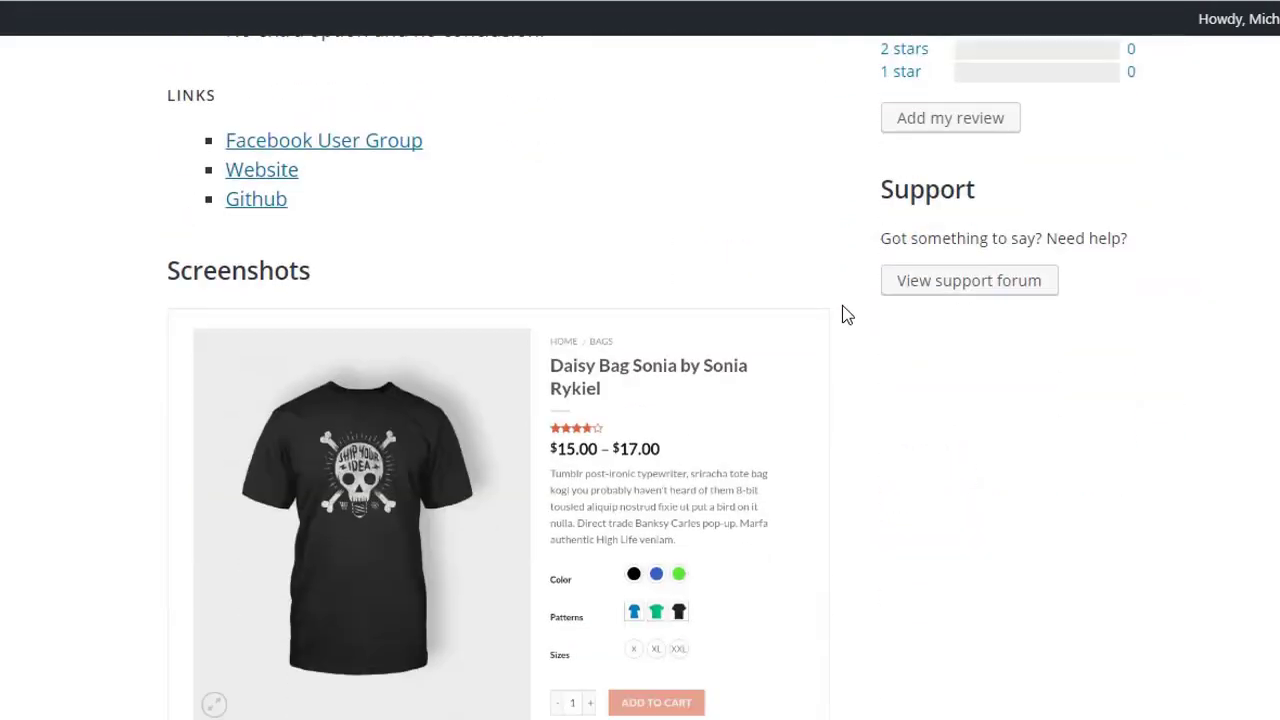
{"action": "scroll", "coordinate": [845, 315], "scroll_direction": "down", "scroll_amount": 3}
{"action": "scroll", "coordinate": [845, 315], "scroll_direction": "down", "scroll_amount": 3}
{"action": "scroll", "coordinate": [845, 315], "scroll_direction": "down", "scroll_amount": 1}
{"action": "scroll", "coordinate": [845, 315], "scroll_direction": "down", "scroll_amount": 3}
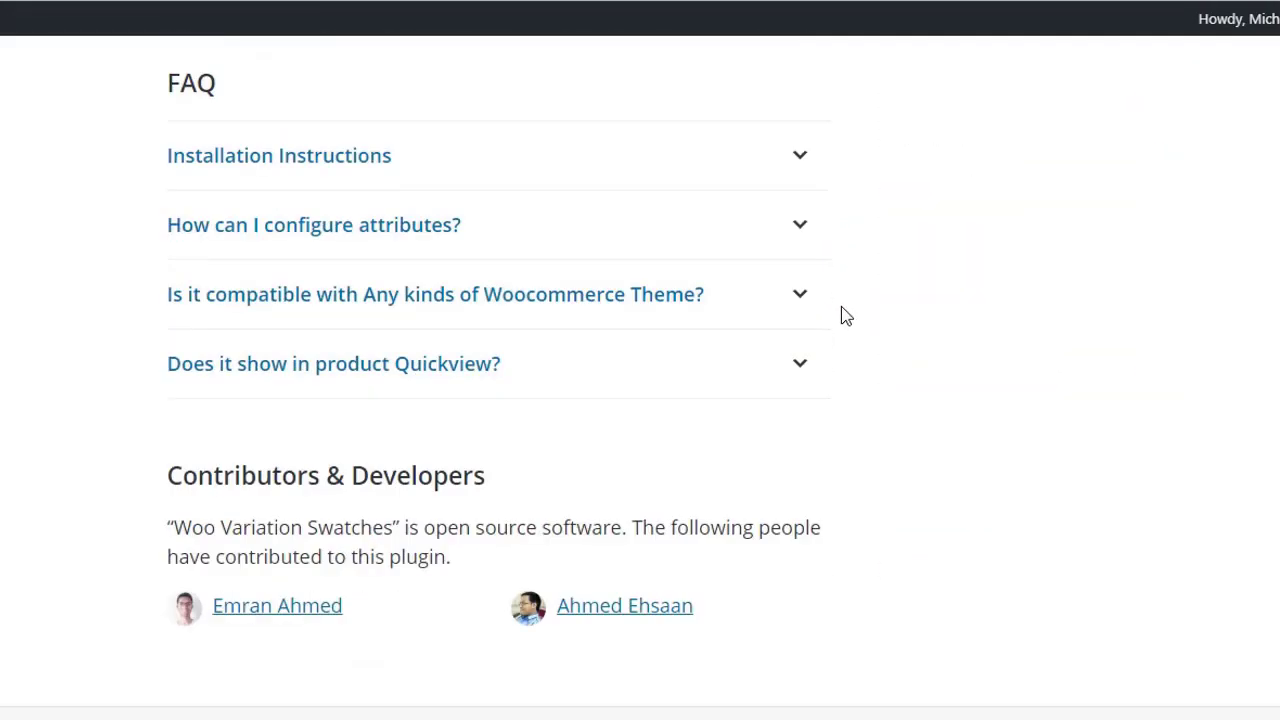
{"action": "scroll", "coordinate": [845, 316], "scroll_direction": "down", "scroll_amount": 2}
{"action": "scroll", "coordinate": [774, 376], "scroll_direction": "up", "scroll_amount": 3}
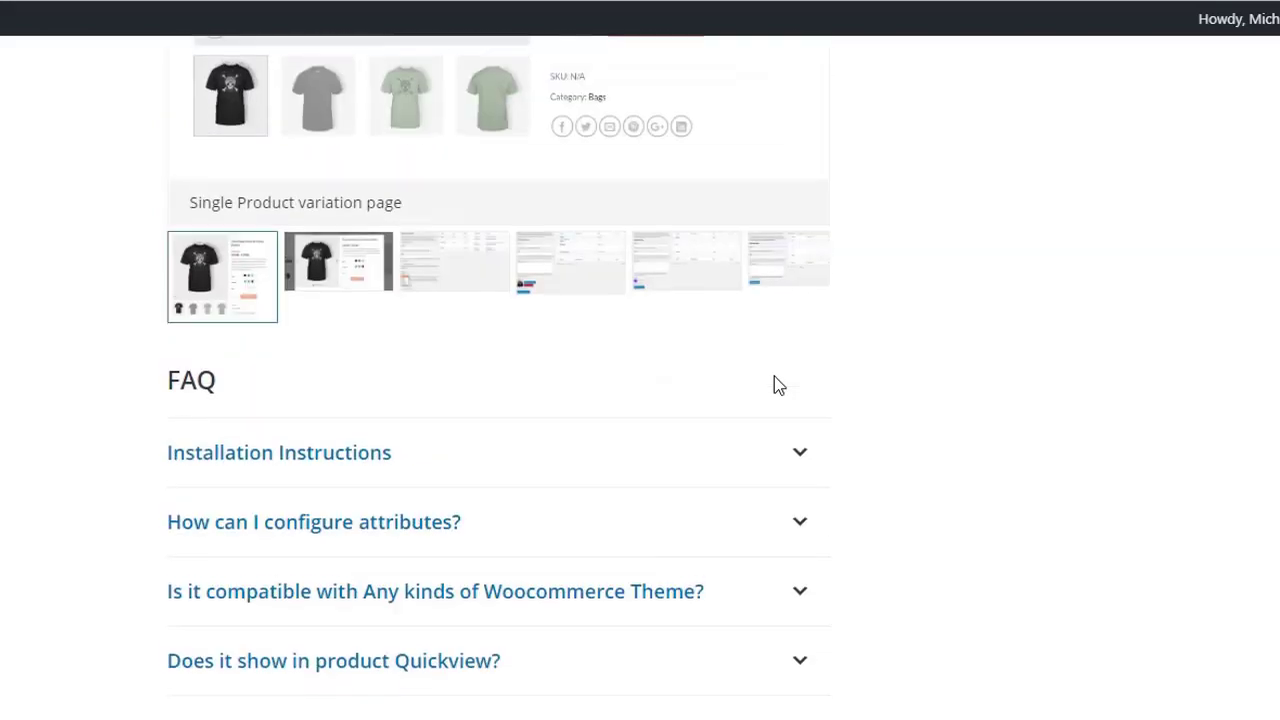
{"action": "scroll", "coordinate": [774, 376], "scroll_direction": "up", "scroll_amount": 5}
{"action": "scroll", "coordinate": [774, 376], "scroll_direction": "up", "scroll_amount": 5}
{"action": "scroll", "coordinate": [797, 373], "scroll_direction": "up", "scroll_amount": 2}
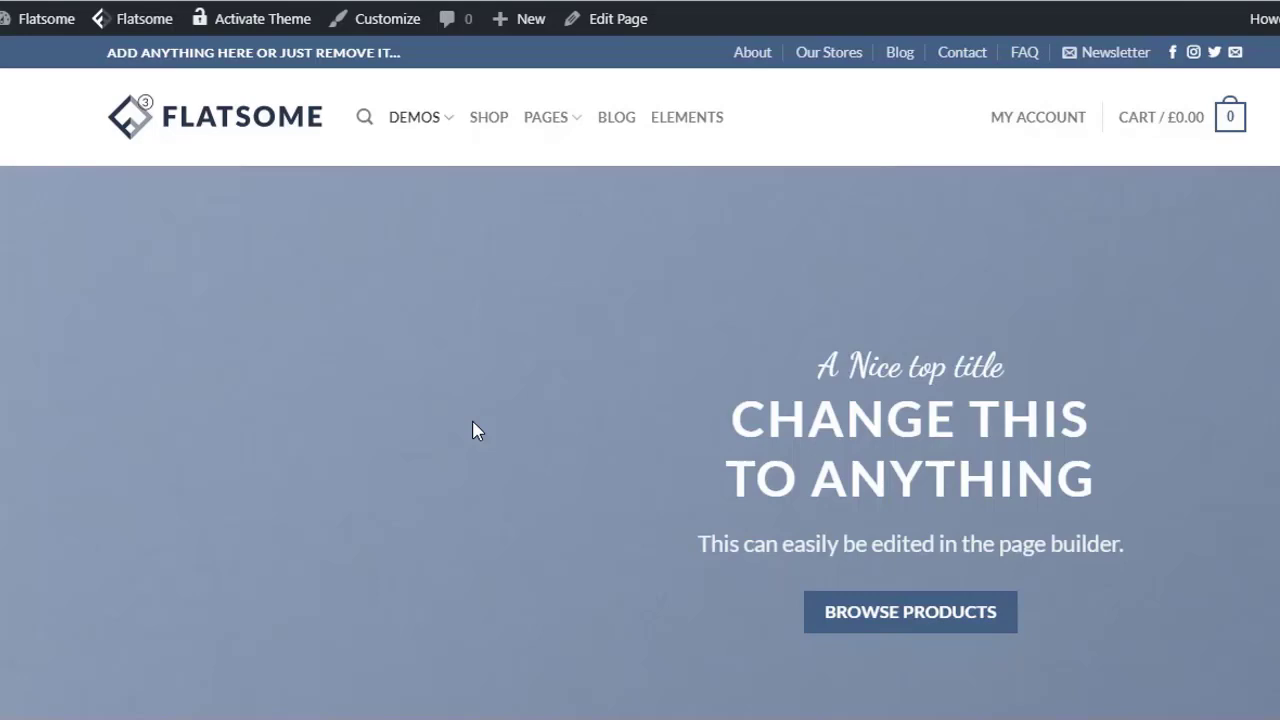
Search Add New Plugins for 'Woo Variation Swatches', then install and activate it.
{"action": "left_click", "coordinate": [57, 55]}
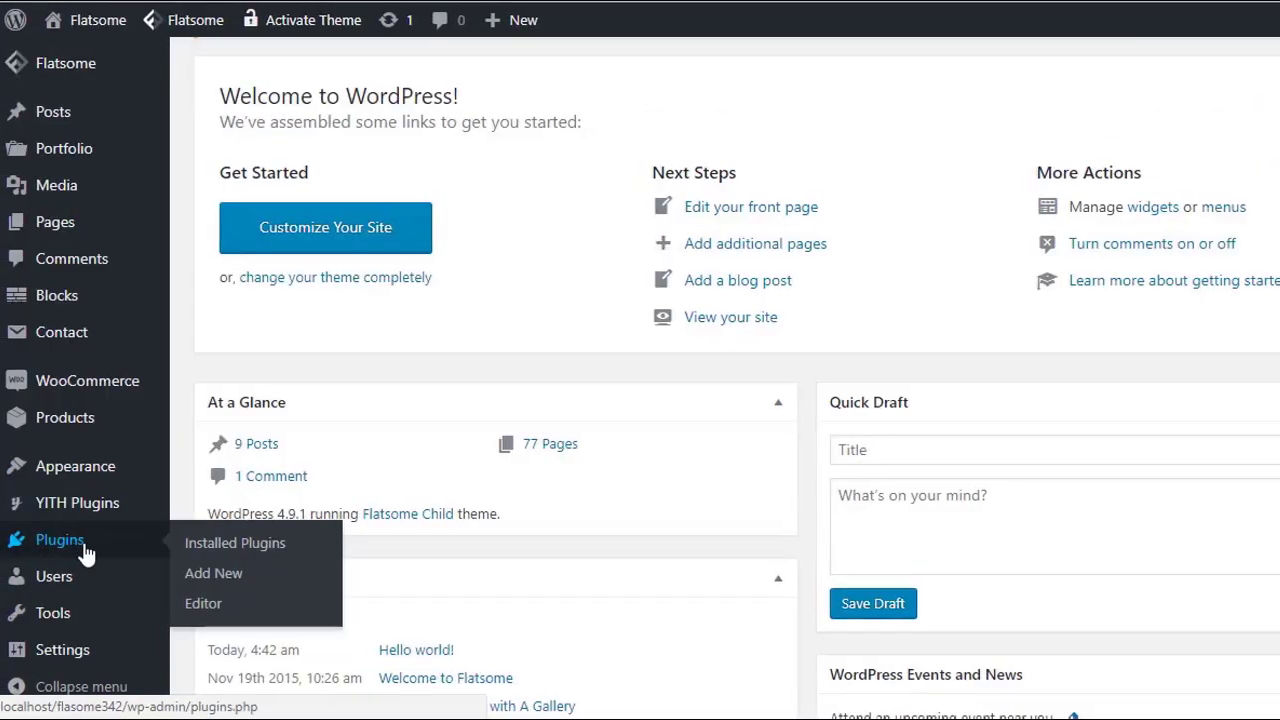
{"action": "left_click", "coordinate": [207, 569]}
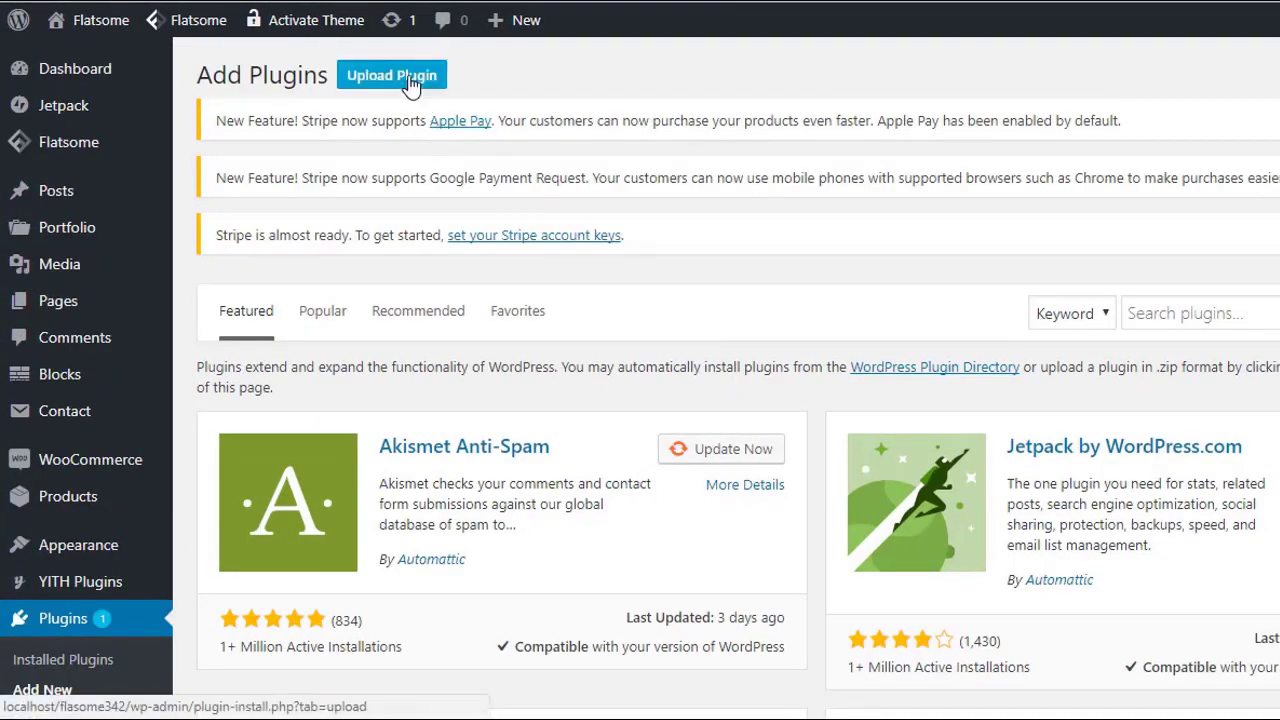
{"action": "left_click", "coordinate": [1207, 312]}
{"action": "type", "text": "Woo Variation Swatches"}
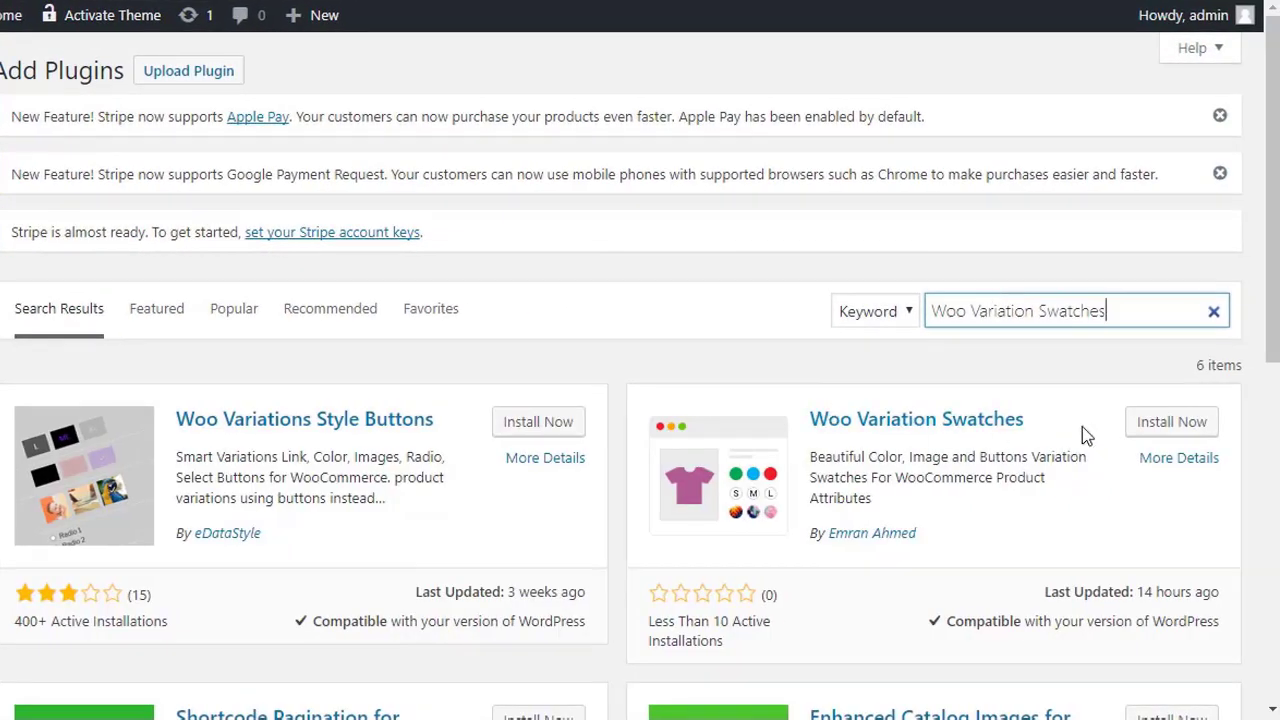
{"action": "left_click", "coordinate": [1162, 424]}
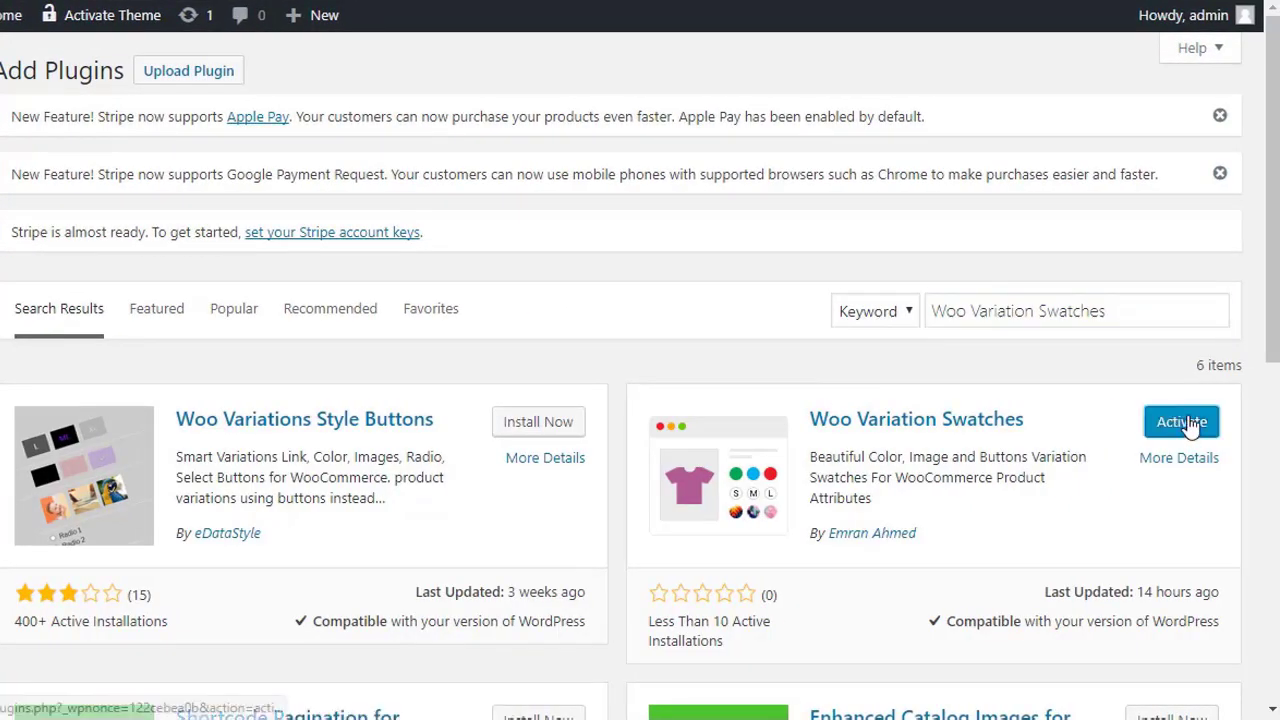
{"action": "left_click", "coordinate": [1181, 422]}
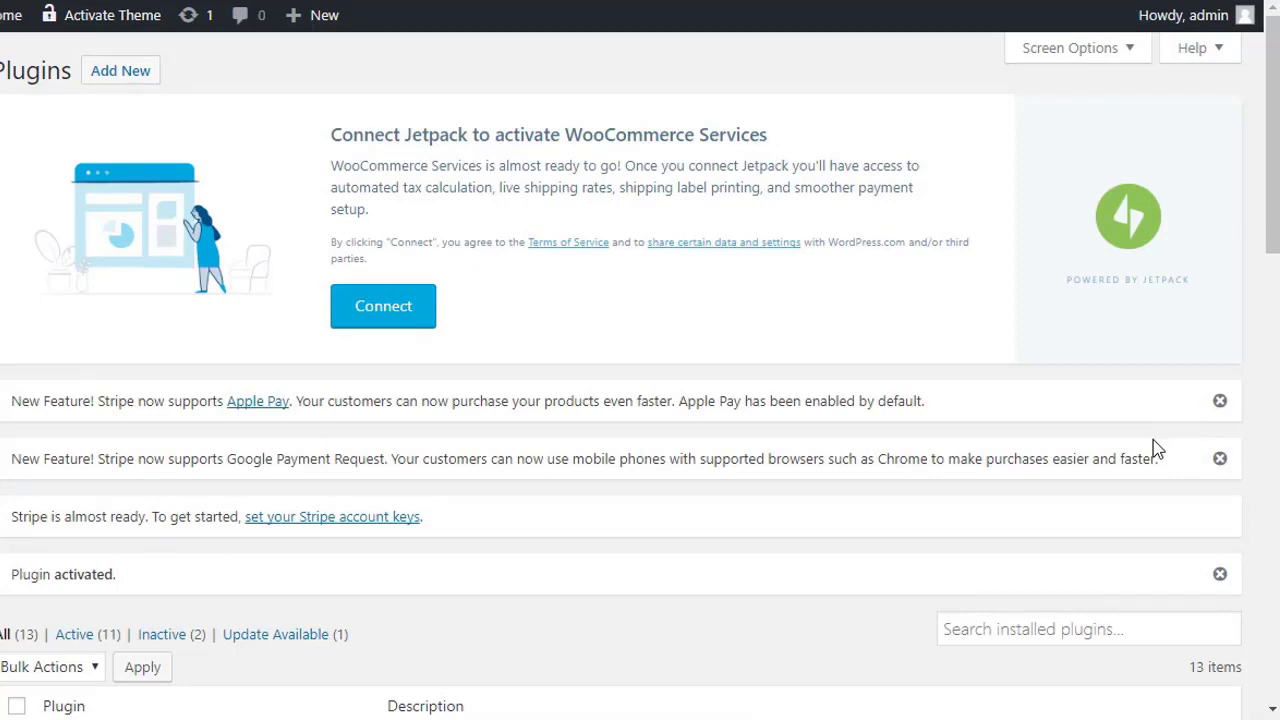
Add a product attribute named 'Images' with type Image.
{"action": "scroll", "coordinate": [1155, 448], "scroll_direction": "down", "scroll_amount": 2}
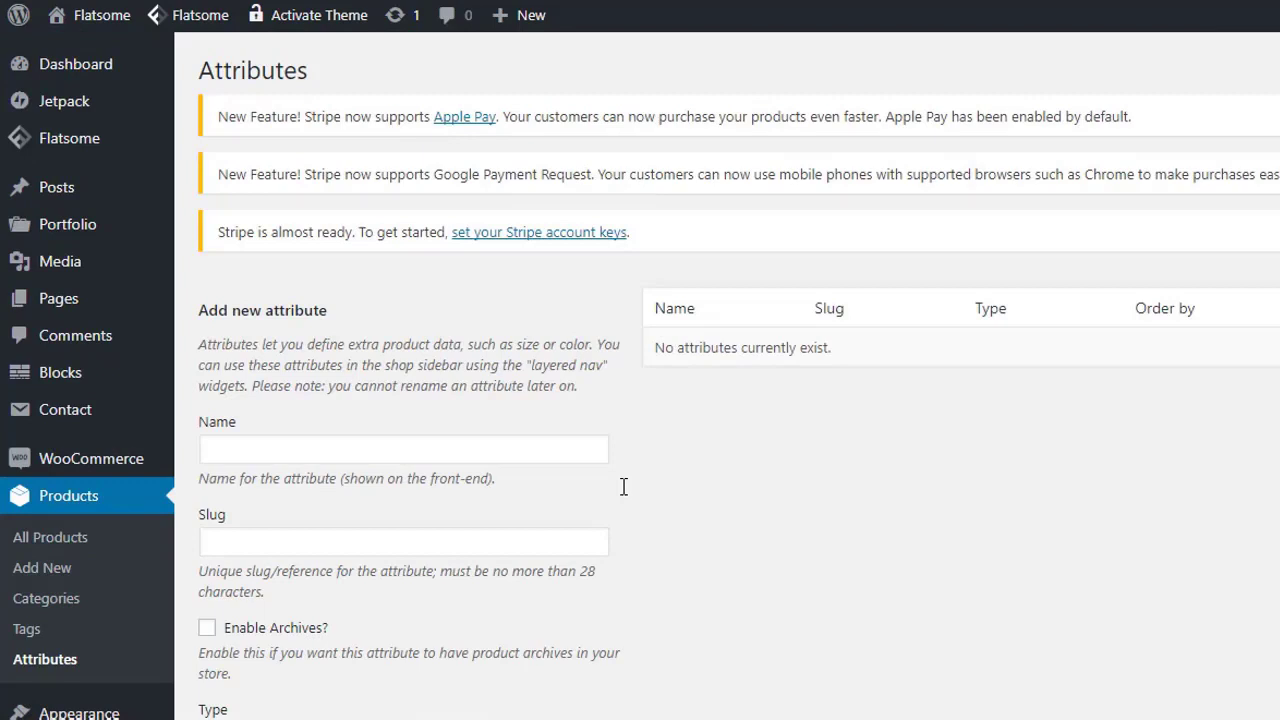
{"action": "left_click", "coordinate": [438, 450]}
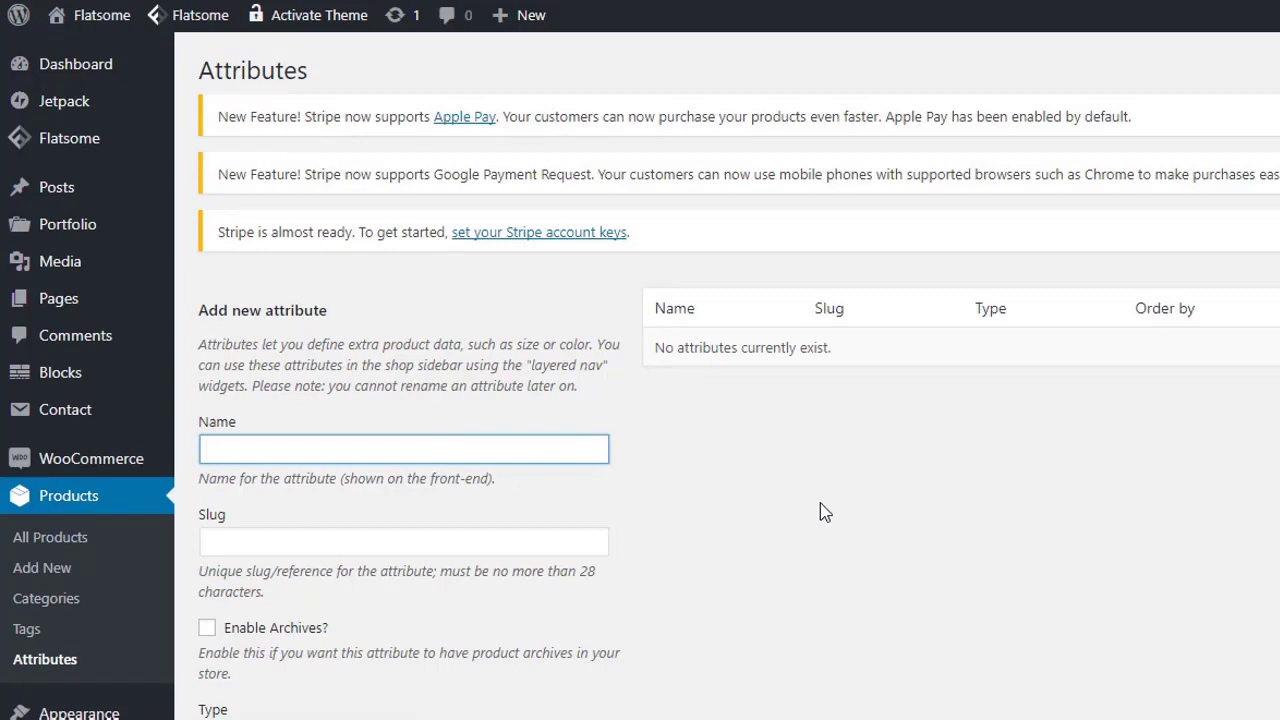
{"action": "type", "text": "Images"}
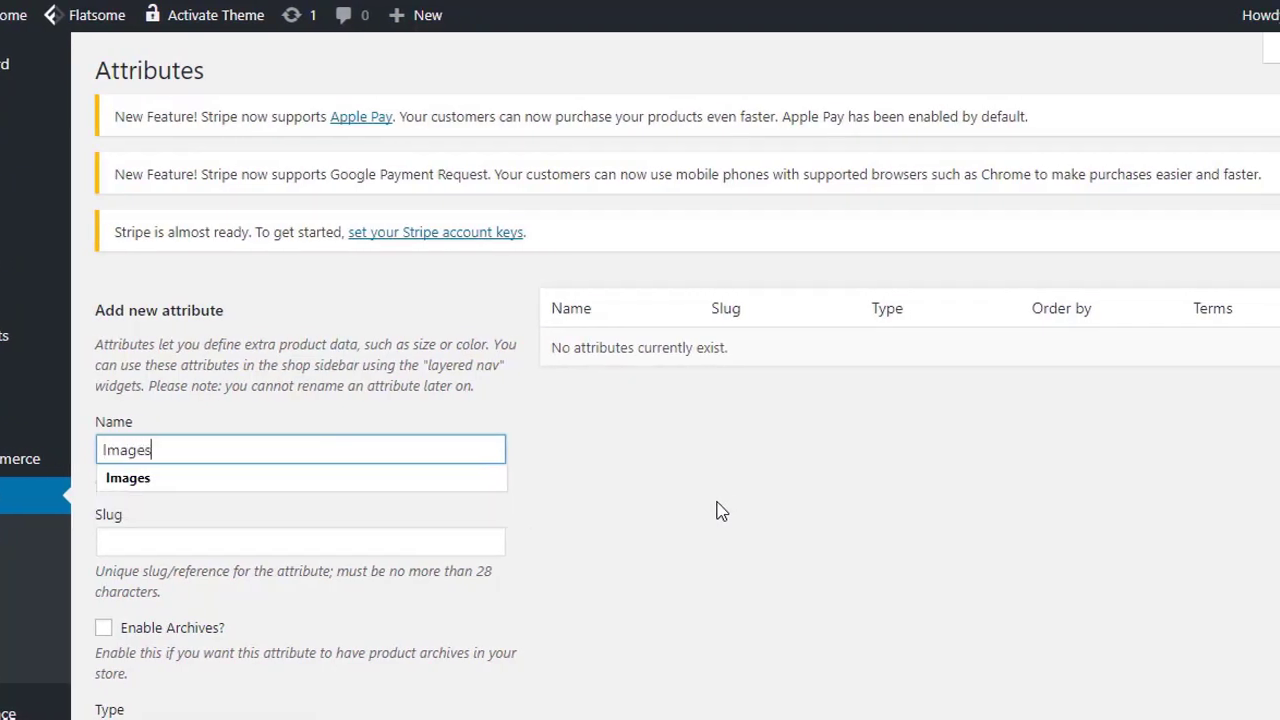
{"action": "left_click", "coordinate": [697, 510]}
{"action": "scroll", "coordinate": [690, 512], "scroll_direction": "down", "scroll_amount": 3}
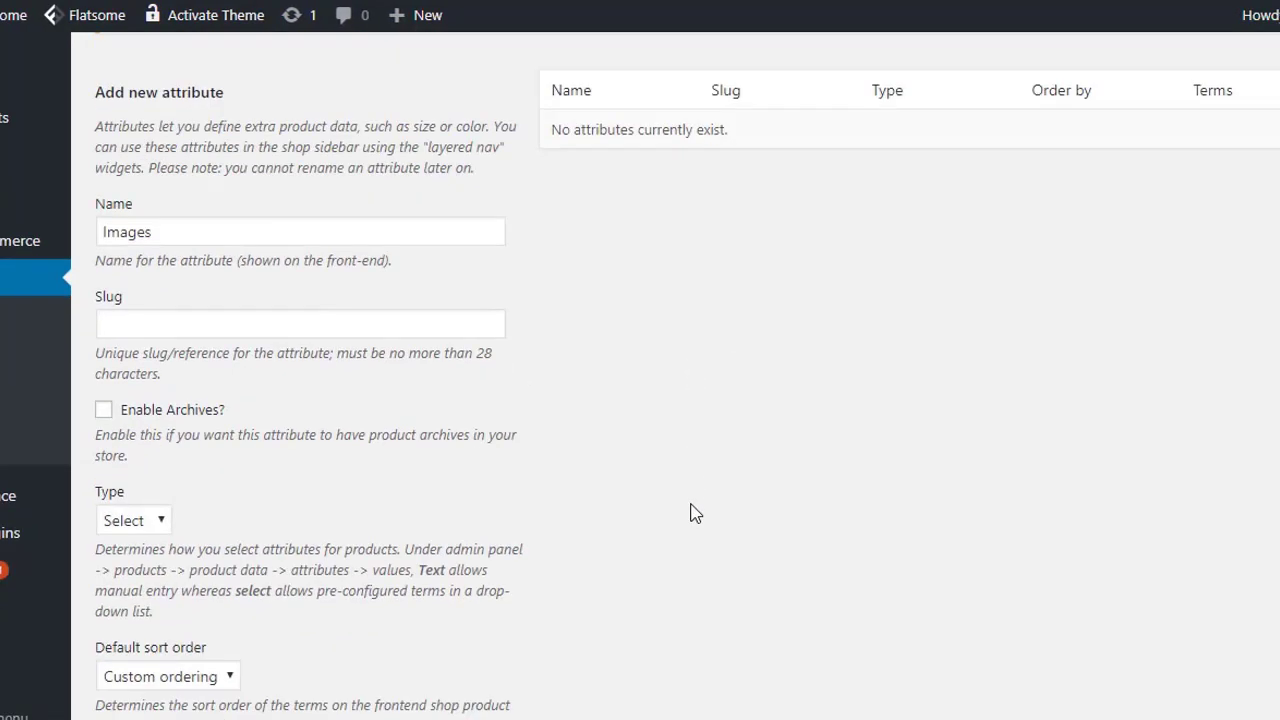
{"action": "left_click", "coordinate": [146, 418]}
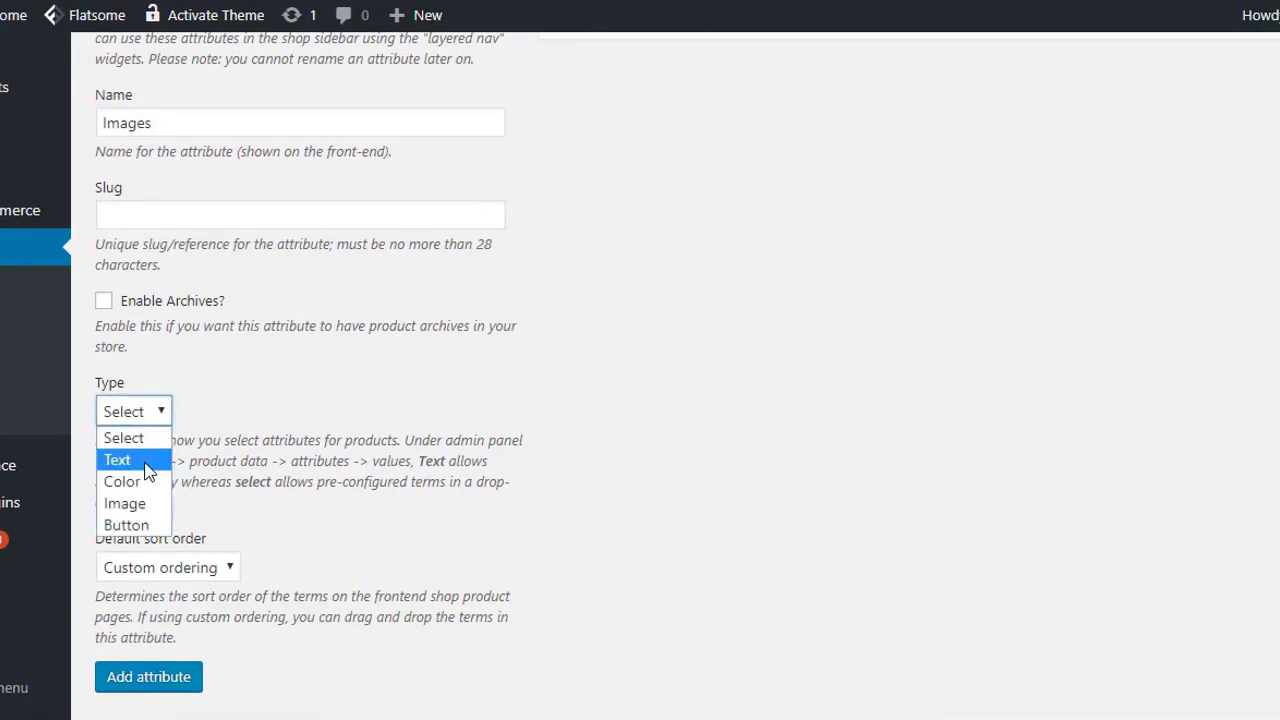
{"action": "left_click", "coordinate": [150, 504]}
{"action": "left_click", "coordinate": [176, 677]}
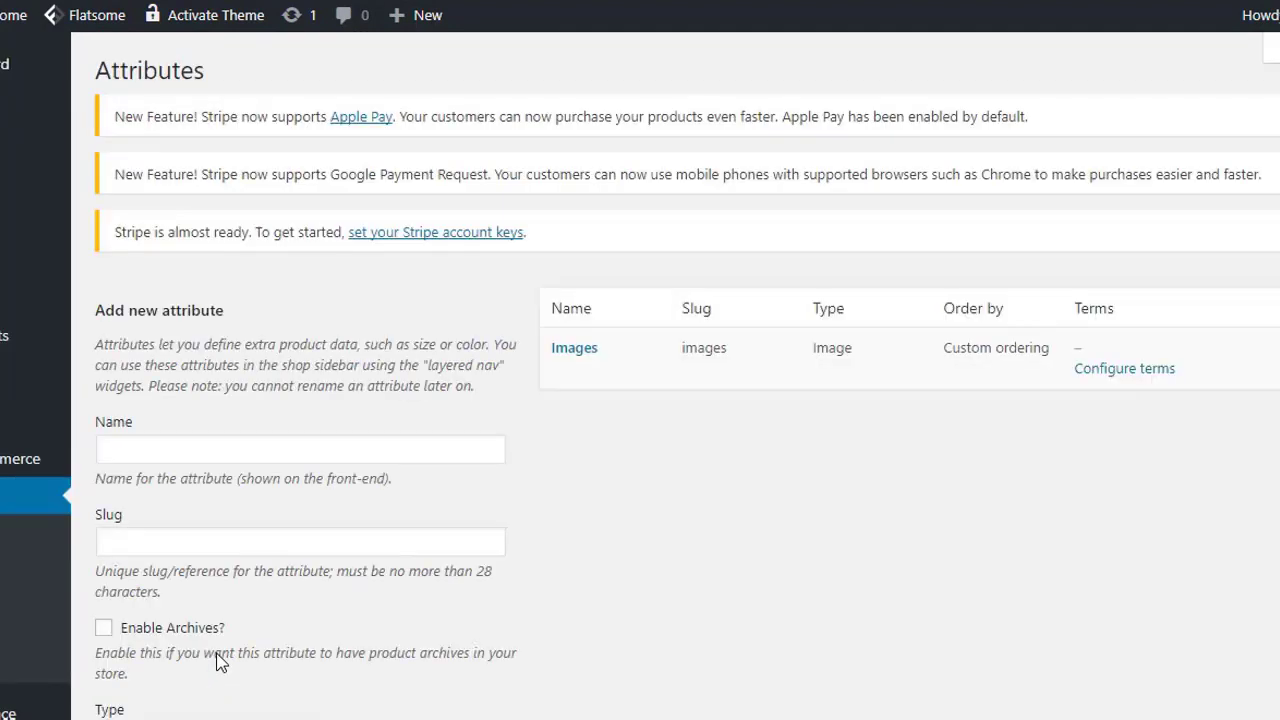
Open the Images attribute's terms and start naming image terms Image 1 and Image 2.
{"action": "left_click", "coordinate": [1114, 376]}
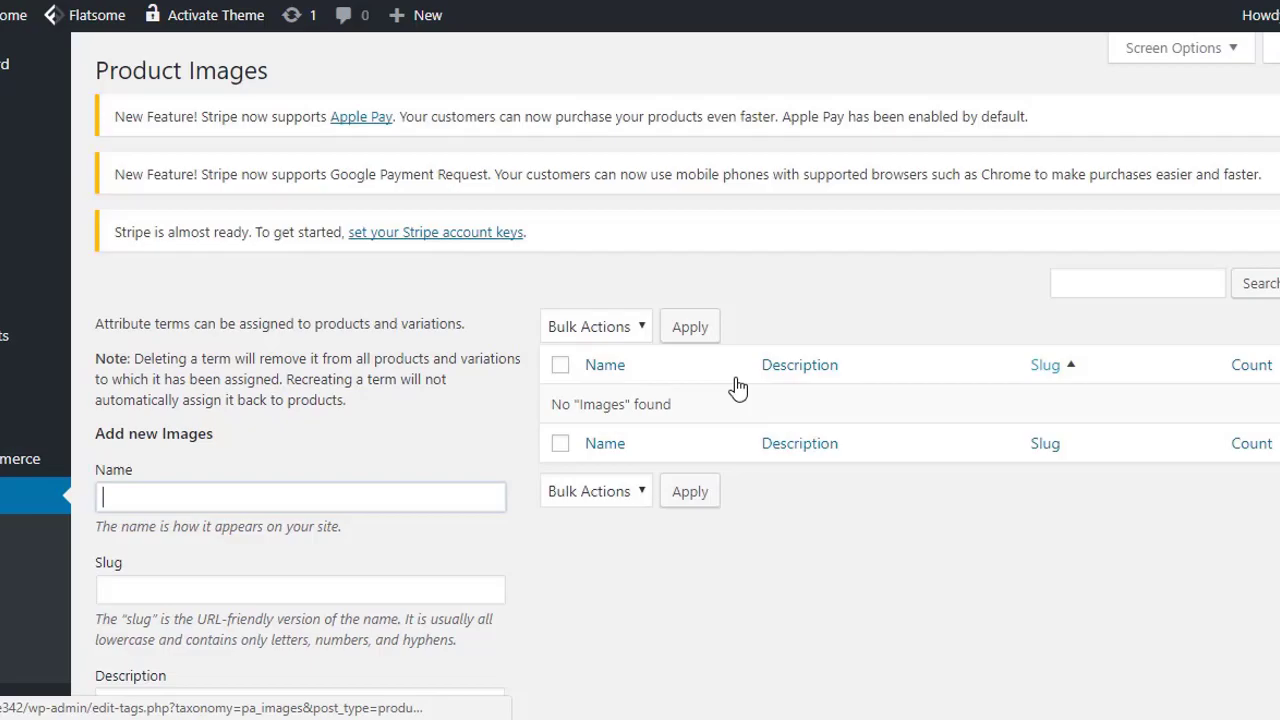
{"action": "left_click", "coordinate": [163, 498]}
{"action": "type", "text": "Ima"}
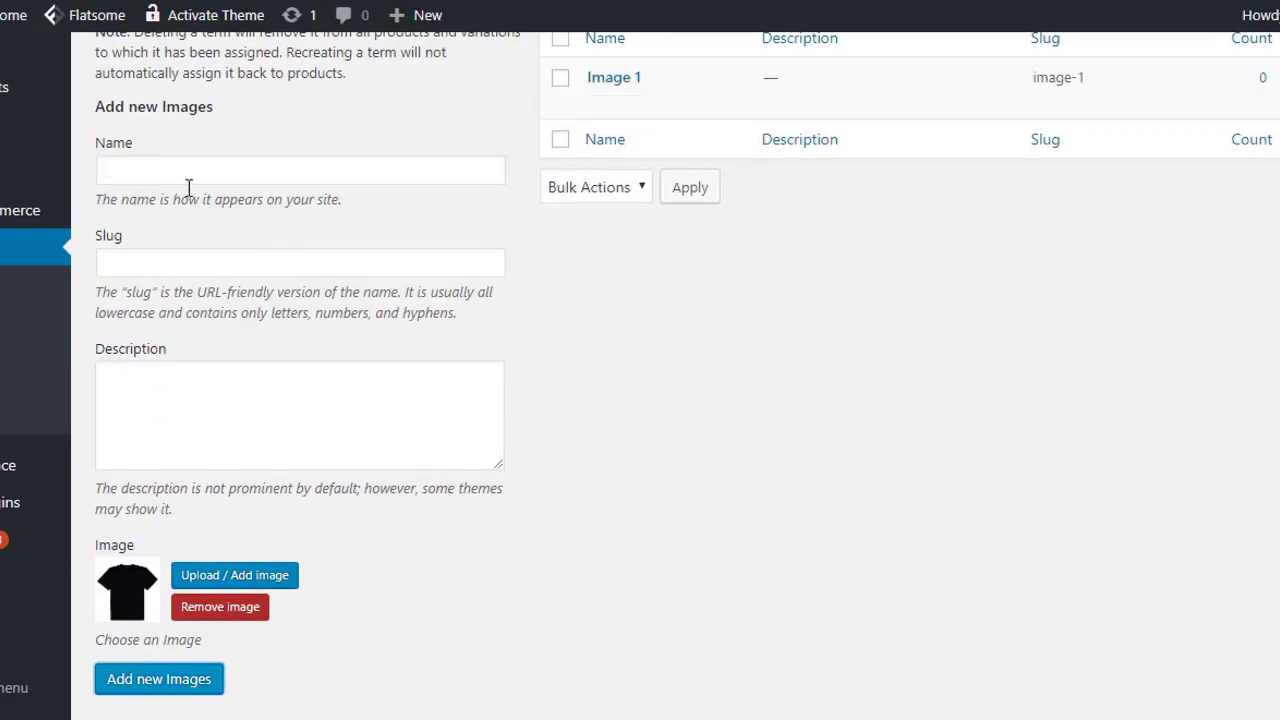
{"action": "left_click", "coordinate": [186, 174]}
{"action": "type", "text": "Image"}
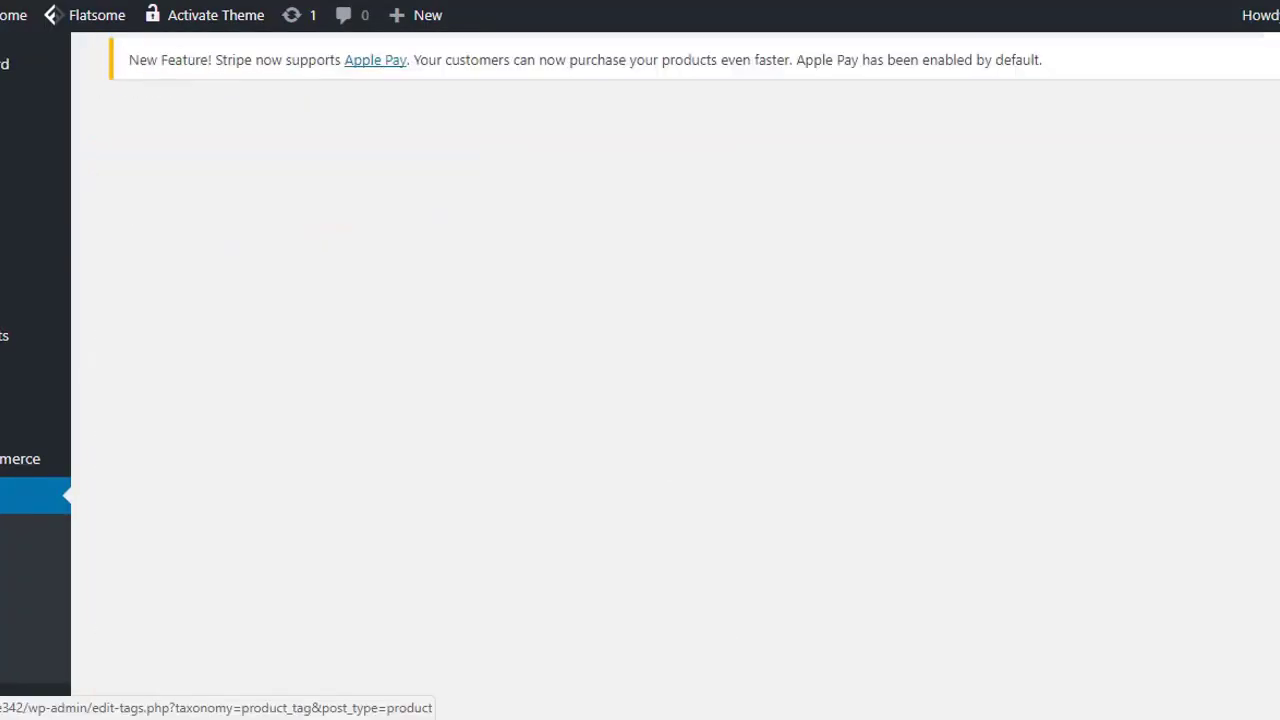
Add a product attribute named 'Color' with type Color.
{"action": "left_click", "coordinate": [229, 443]}
{"action": "type", "text": "Color"}
{"action": "left_click", "coordinate": [229, 474]}
{"action": "scroll", "coordinate": [229, 474], "scroll_direction": "down", "scroll_amount": 3}
{"action": "left_click", "coordinate": [134, 411]}
{"action": "left_click", "coordinate": [134, 480]}
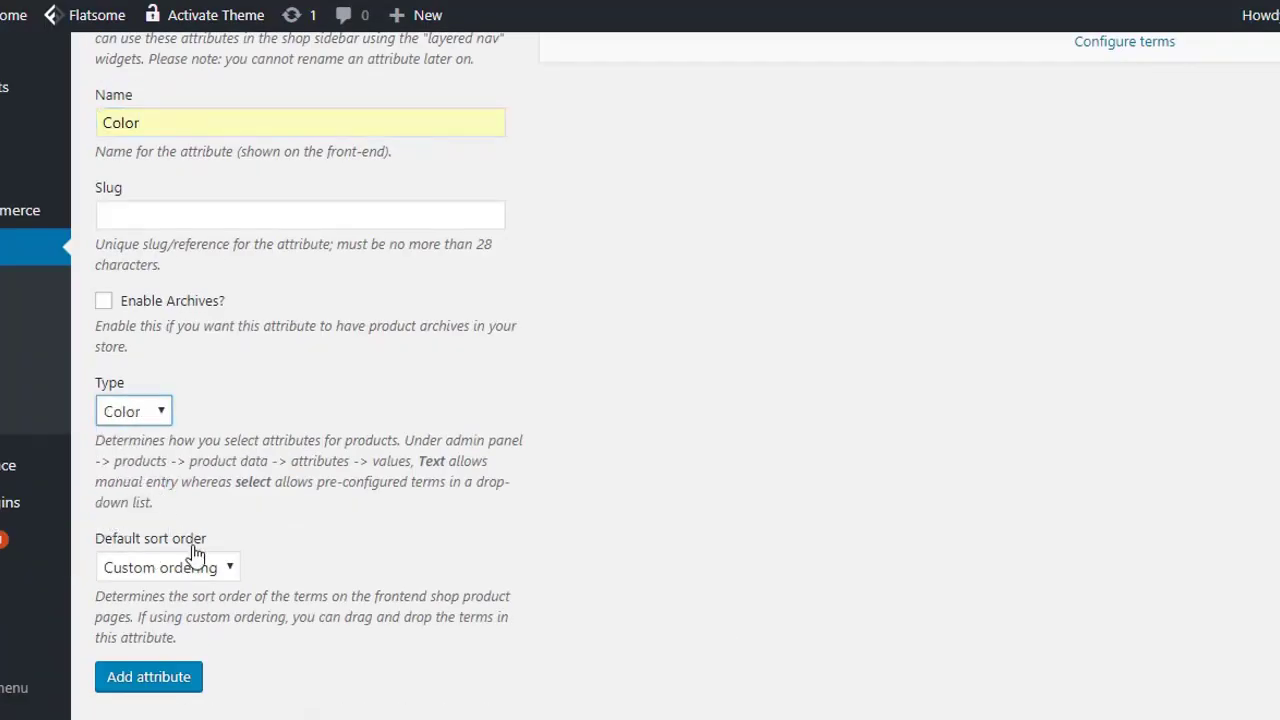
{"action": "left_click", "coordinate": [148, 676]}
Add Black and Red terms to Color, each with its matching swatch colour.
{"action": "left_click", "coordinate": [1130, 368]}
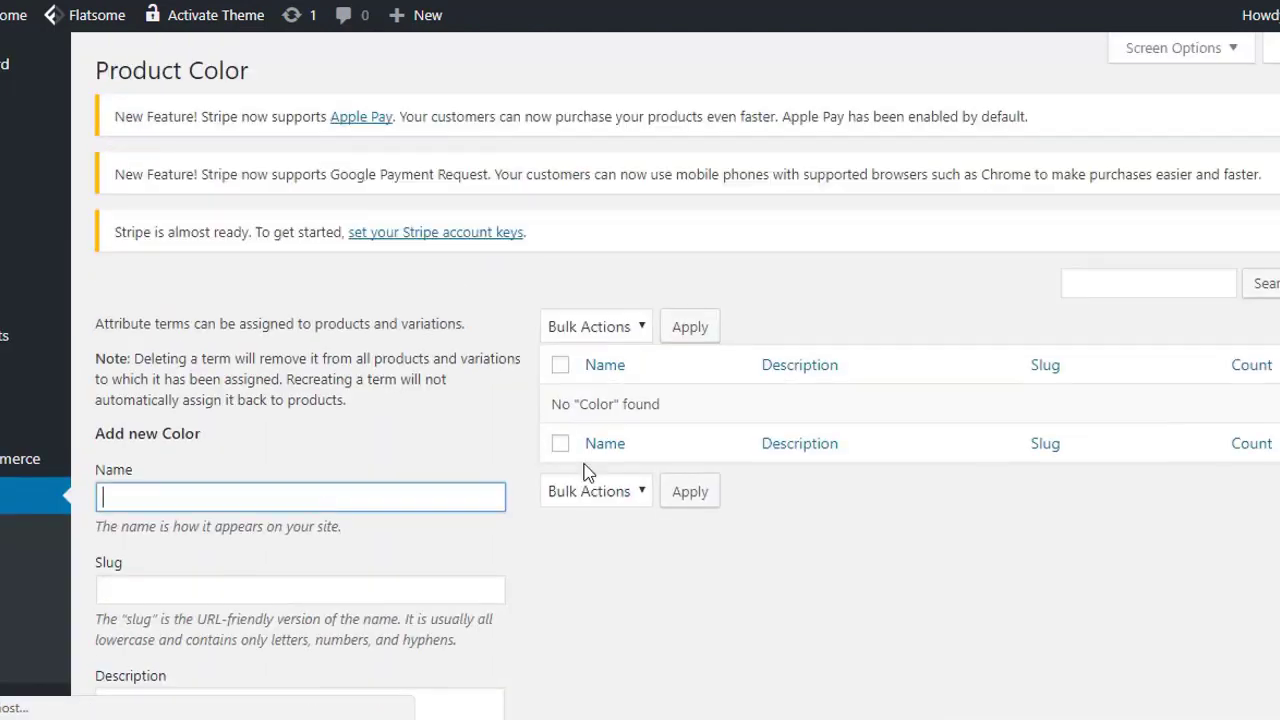
{"action": "type", "text": "Red"}
{"action": "scroll", "coordinate": [329, 505], "scroll_direction": "down", "scroll_amount": 2}
{"action": "left_click_drag", "start_coordinate": [132, 280], "coordinate": [90, 283]}
{"action": "type", "text": "Black"}
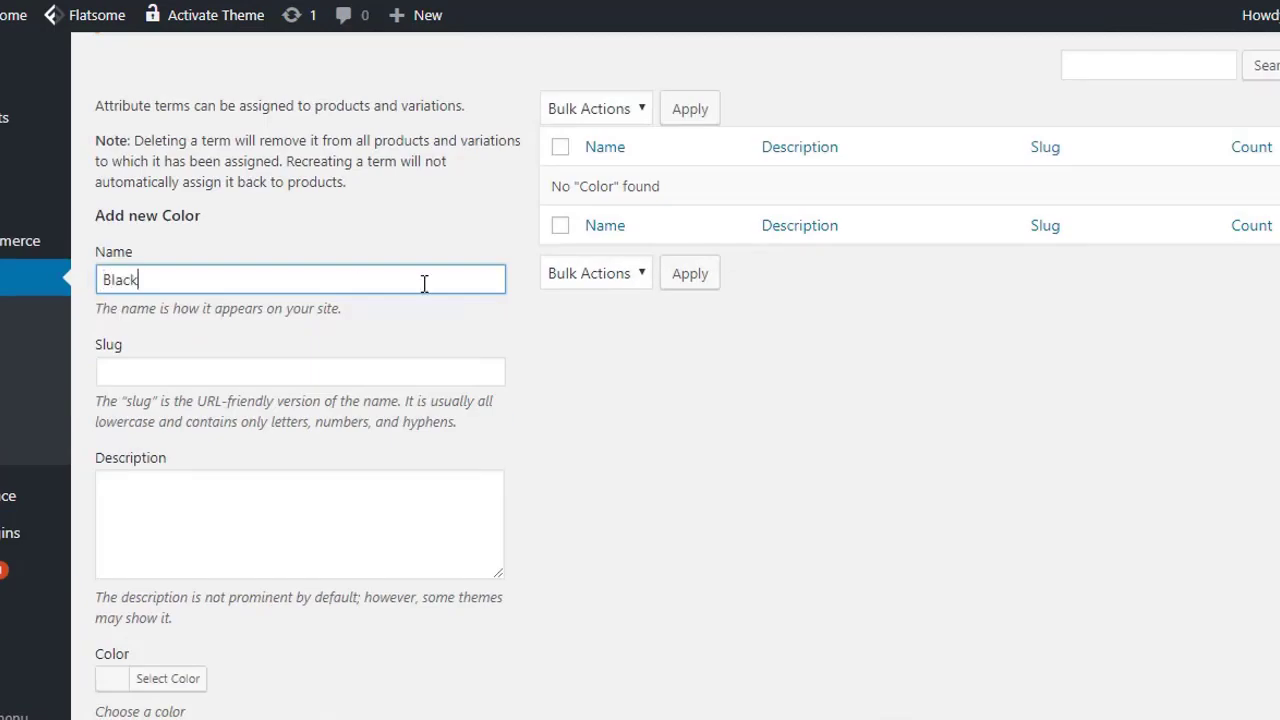
{"action": "left_click", "coordinate": [168, 678]}
{"action": "left_click", "coordinate": [120, 668]}
{"action": "left_click", "coordinate": [180, 463]}
{"action": "type", "text": "Red"}
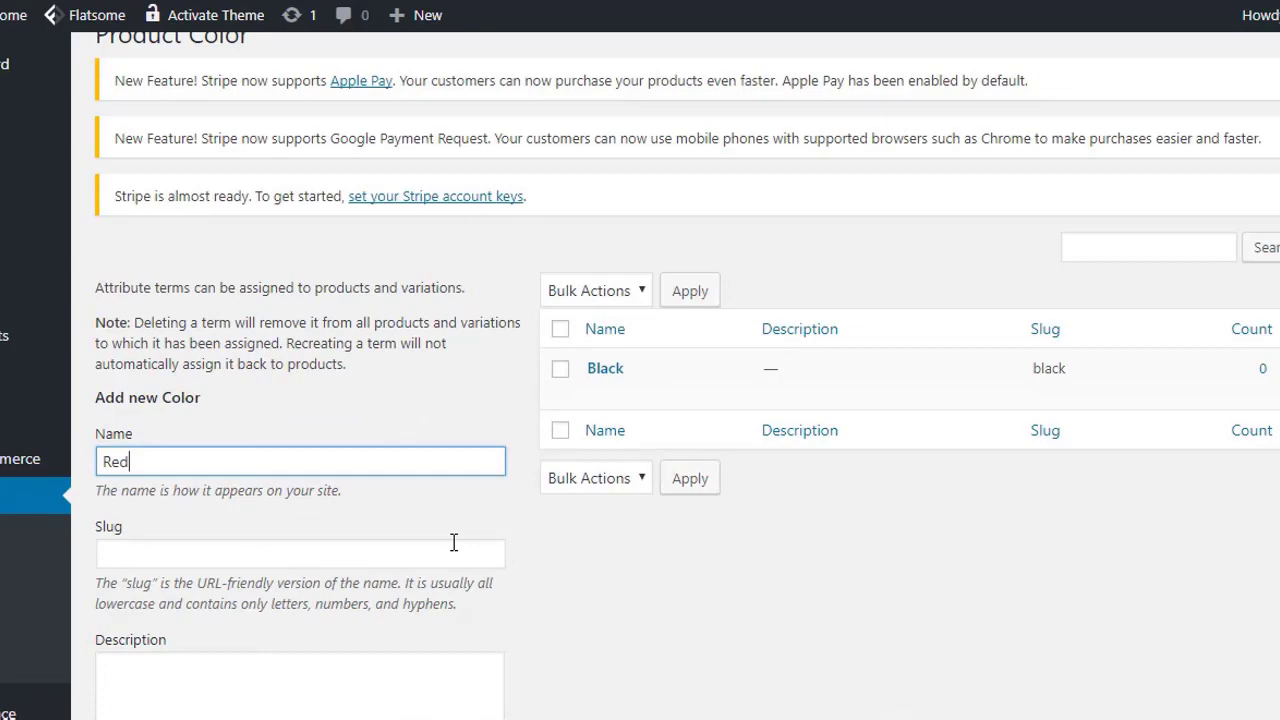
{"action": "scroll", "coordinate": [453, 542], "scroll_direction": "down", "scroll_amount": 3}
{"action": "left_click", "coordinate": [149, 277]}
{"action": "left_click", "coordinate": [166, 529]}
Add a Green term with a green swatch colour and return to the attributes list.
{"action": "left_click", "coordinate": [171, 437]}
{"action": "type", "text": "Green"}
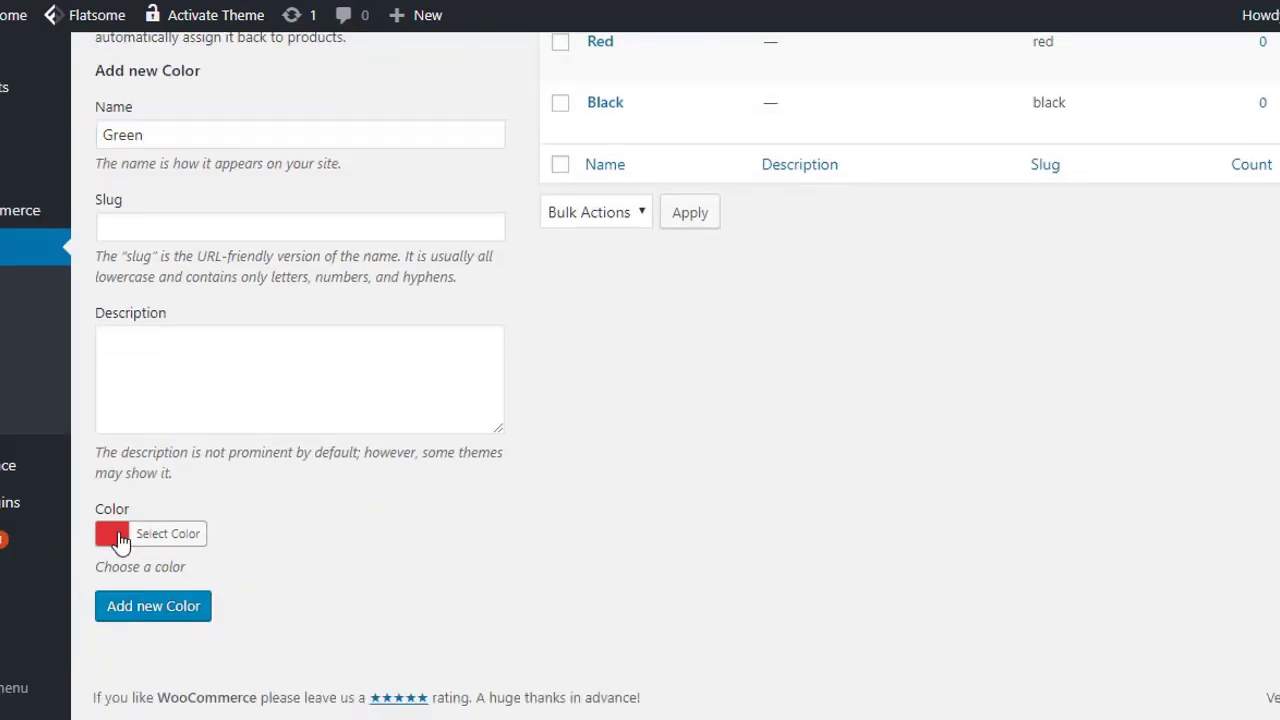
{"action": "left_click", "coordinate": [119, 541]}
{"action": "scroll", "coordinate": [119, 541], "scroll_direction": "down", "scroll_amount": 3}
{"action": "left_click", "coordinate": [243, 529]}
{"action": "left_click", "coordinate": [165, 612]}
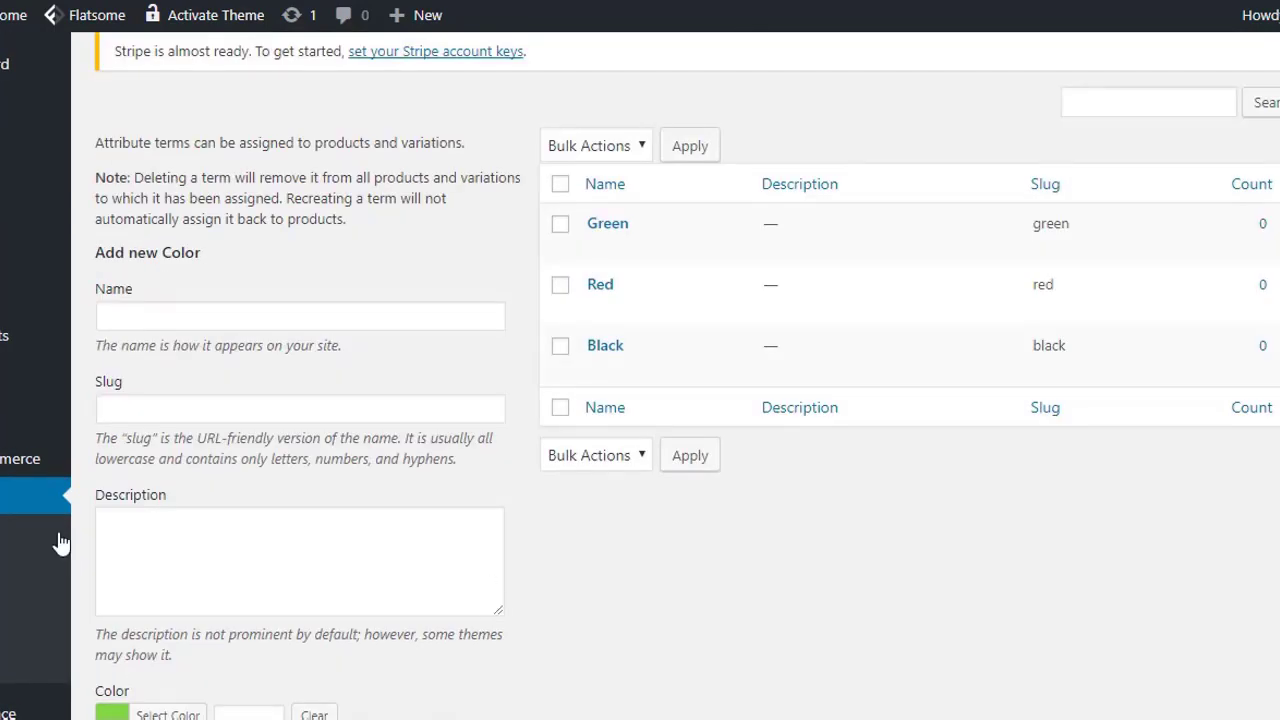
{"action": "left_click", "coordinate": [60, 542]}
Add a product attribute named 'Label' with type Button.
{"action": "left_click", "coordinate": [223, 450]}
{"action": "type", "text": "Label"}
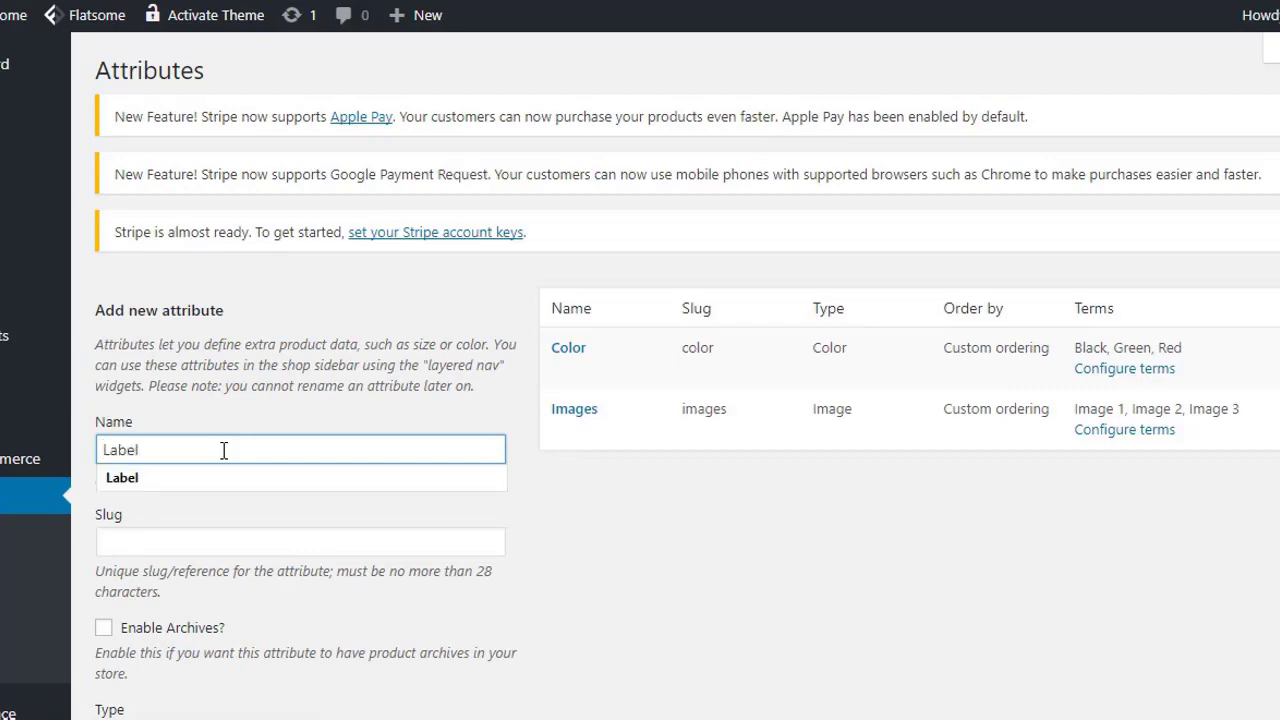
{"action": "left_click", "coordinate": [223, 477]}
{"action": "scroll", "coordinate": [223, 477], "scroll_direction": "down", "scroll_amount": 3}
{"action": "left_click", "coordinate": [130, 411]}
{"action": "left_click", "coordinate": [140, 525]}
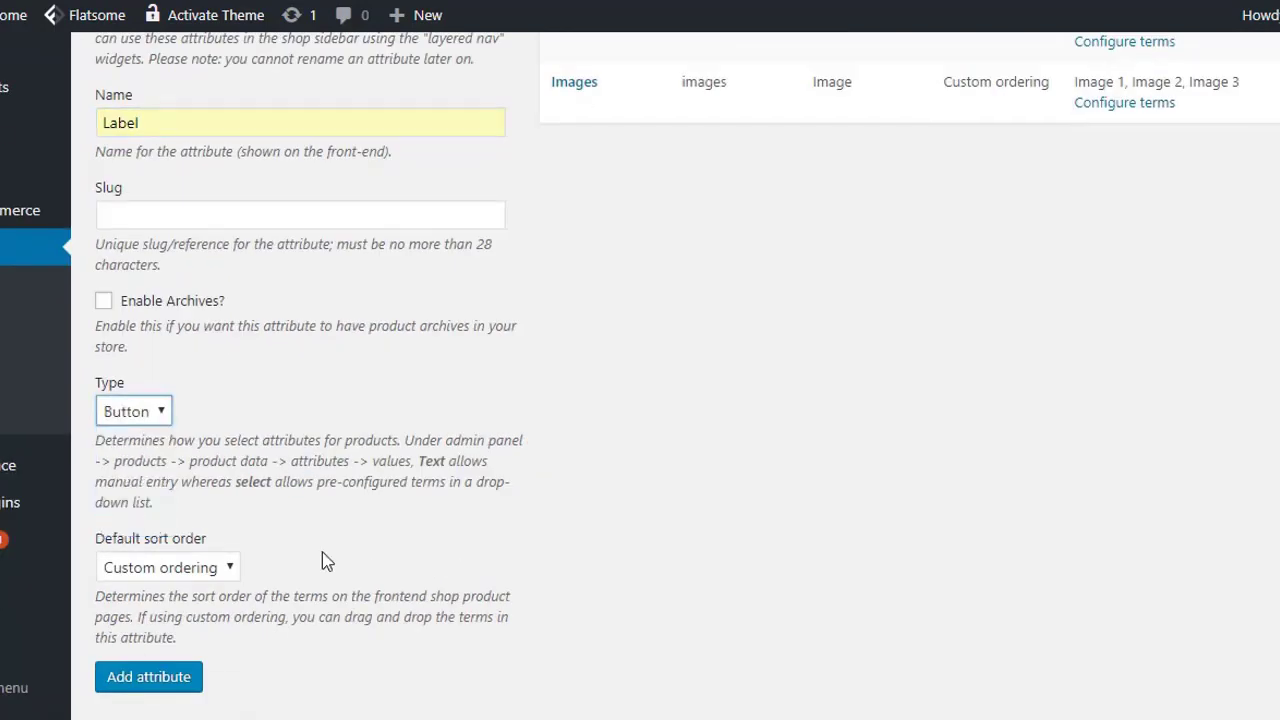
{"action": "left_click", "coordinate": [186, 677]}
Add the terms XXL, X and XL to Label, then go to the Products list.
{"action": "left_click", "coordinate": [1110, 490]}
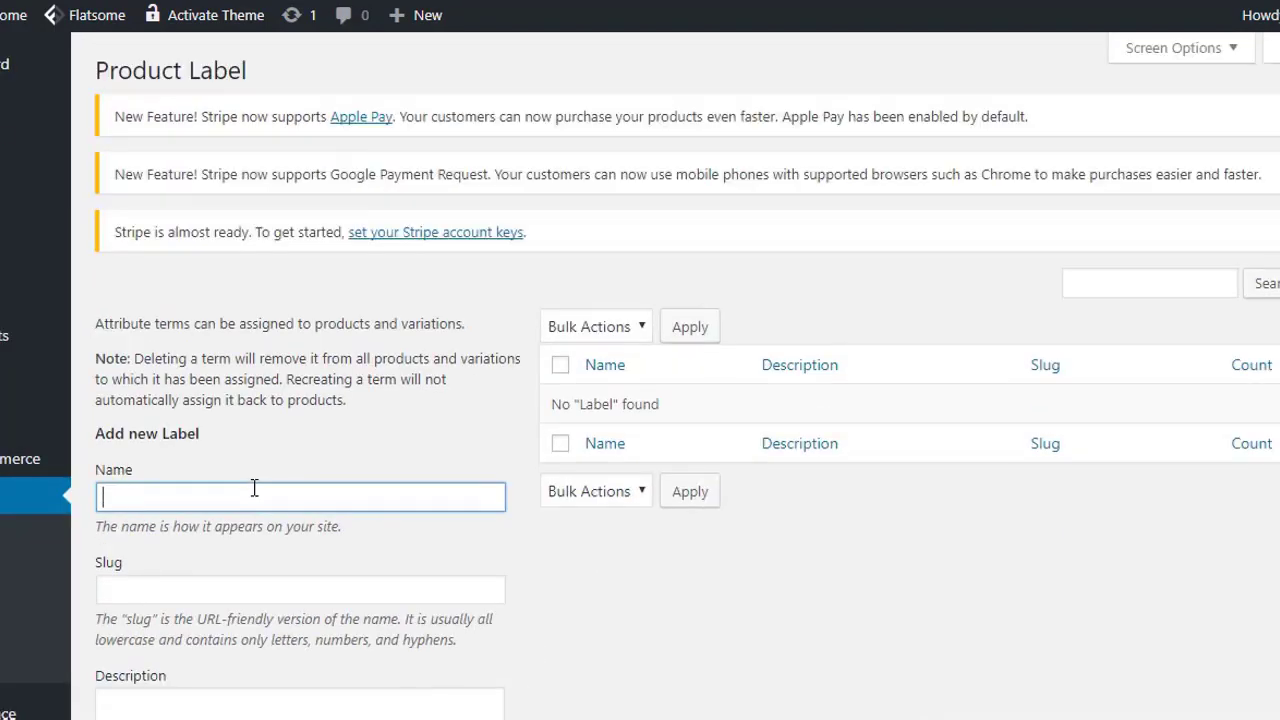
{"action": "type", "text": "XXL"}
{"action": "scroll", "coordinate": [233, 485], "scroll_direction": "down", "scroll_amount": 3}
{"action": "left_click", "coordinate": [178, 608]}
{"action": "left_click", "coordinate": [207, 229]}
{"action": "type", "text": "XL"}
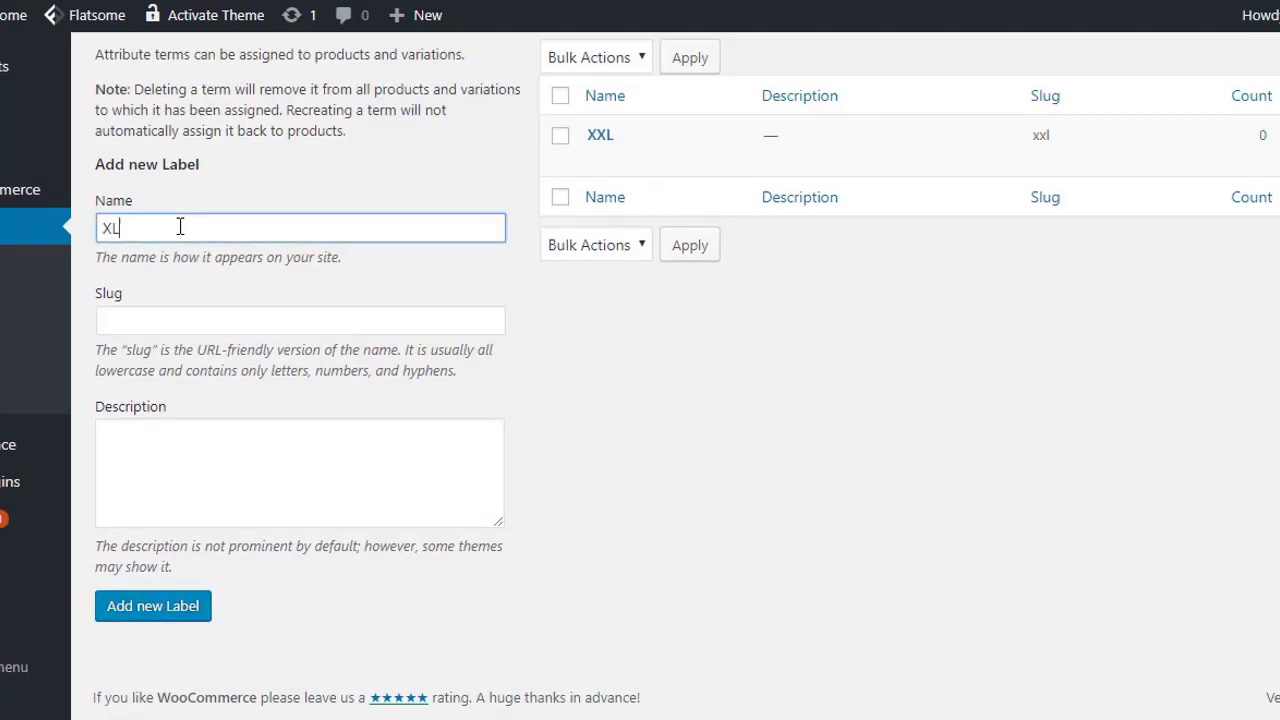
{"action": "key", "text": "BackSpace"}
{"action": "left_click", "coordinate": [143, 608]}
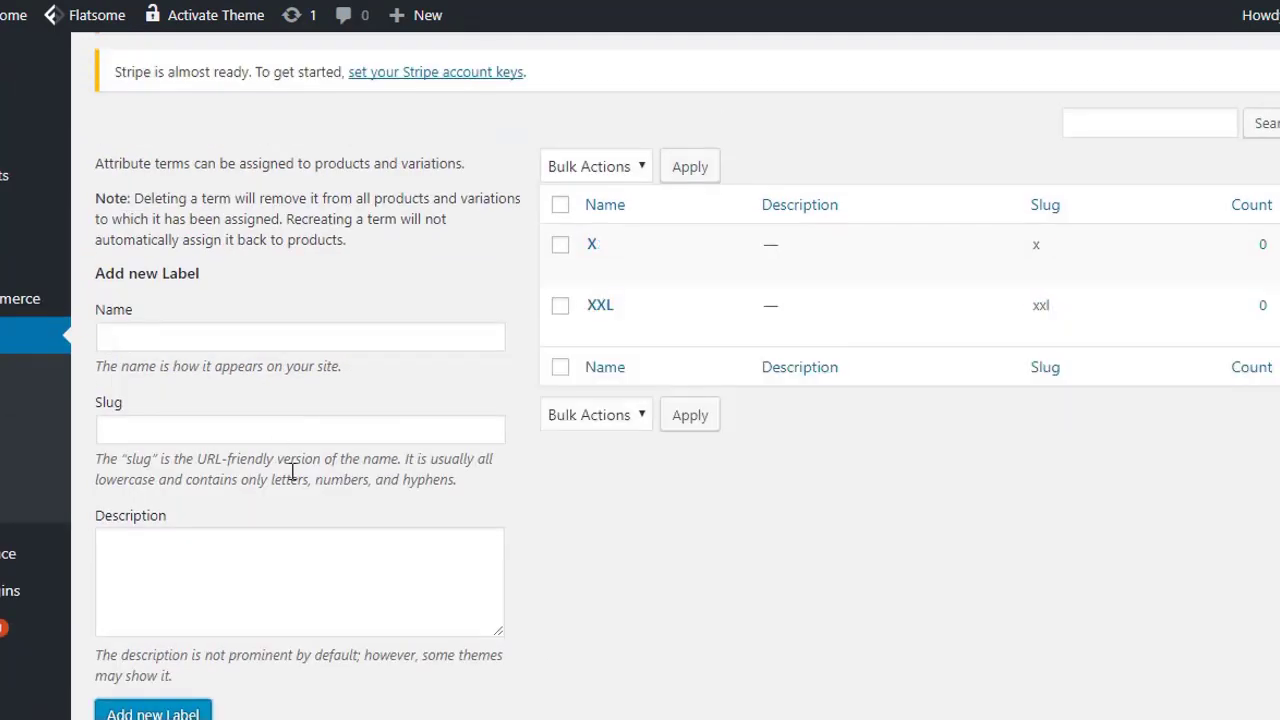
{"action": "left_click", "coordinate": [217, 338]}
{"action": "type", "text": "L"}
{"action": "scroll", "coordinate": [200, 480], "scroll_direction": "down", "scroll_amount": 2}
{"action": "left_click", "coordinate": [183, 607]}
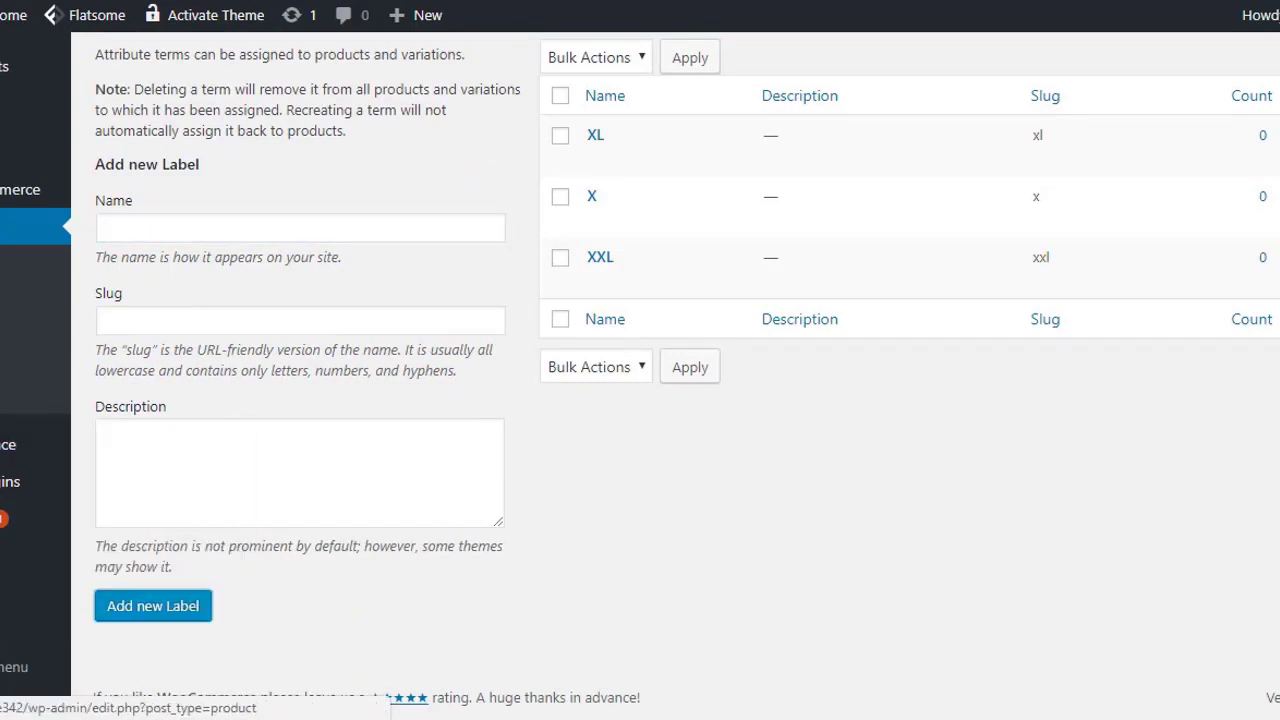
{"action": "left_click", "coordinate": [20, 227]}
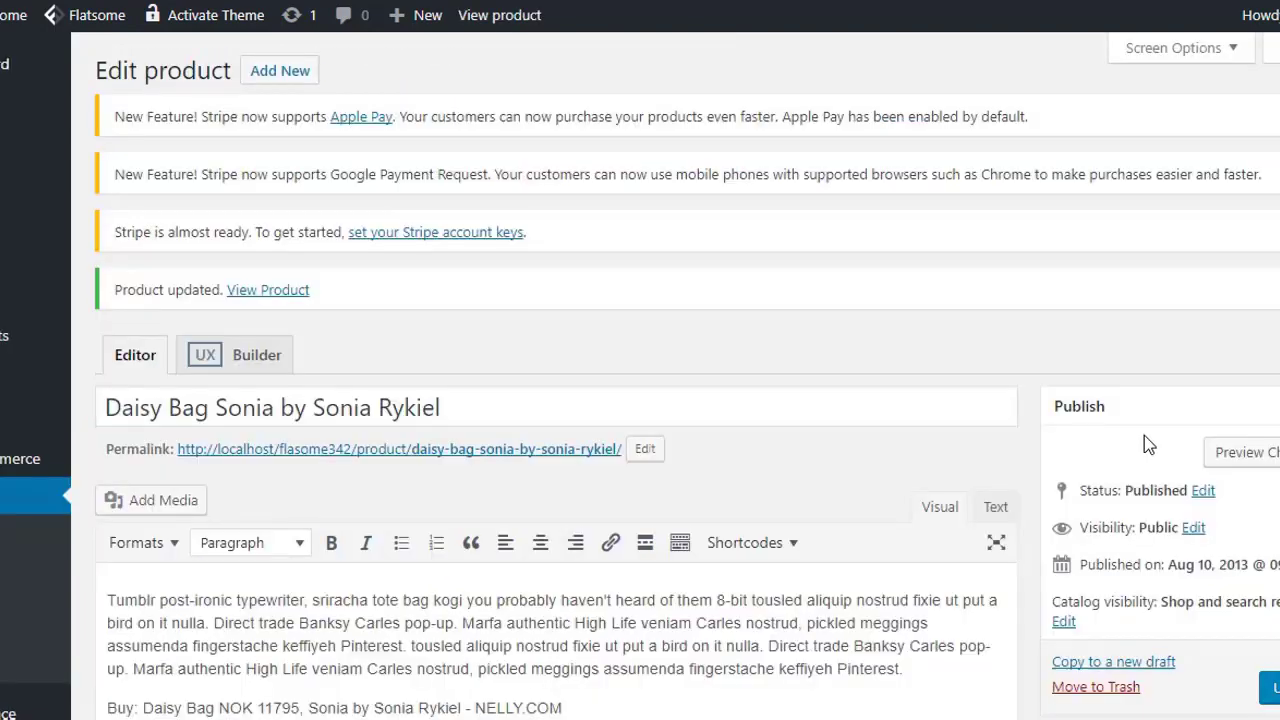
Make Daisy Bag Sonia a Variable product and list its available attributes.
{"action": "scroll", "coordinate": [1144, 435], "scroll_direction": "down", "scroll_amount": 2}
{"action": "scroll", "coordinate": [1144, 435], "scroll_direction": "down", "scroll_amount": 4}
{"action": "scroll", "coordinate": [1144, 435], "scroll_direction": "down", "scroll_amount": 1}
{"action": "scroll", "coordinate": [1140, 445], "scroll_direction": "down", "scroll_amount": 2}
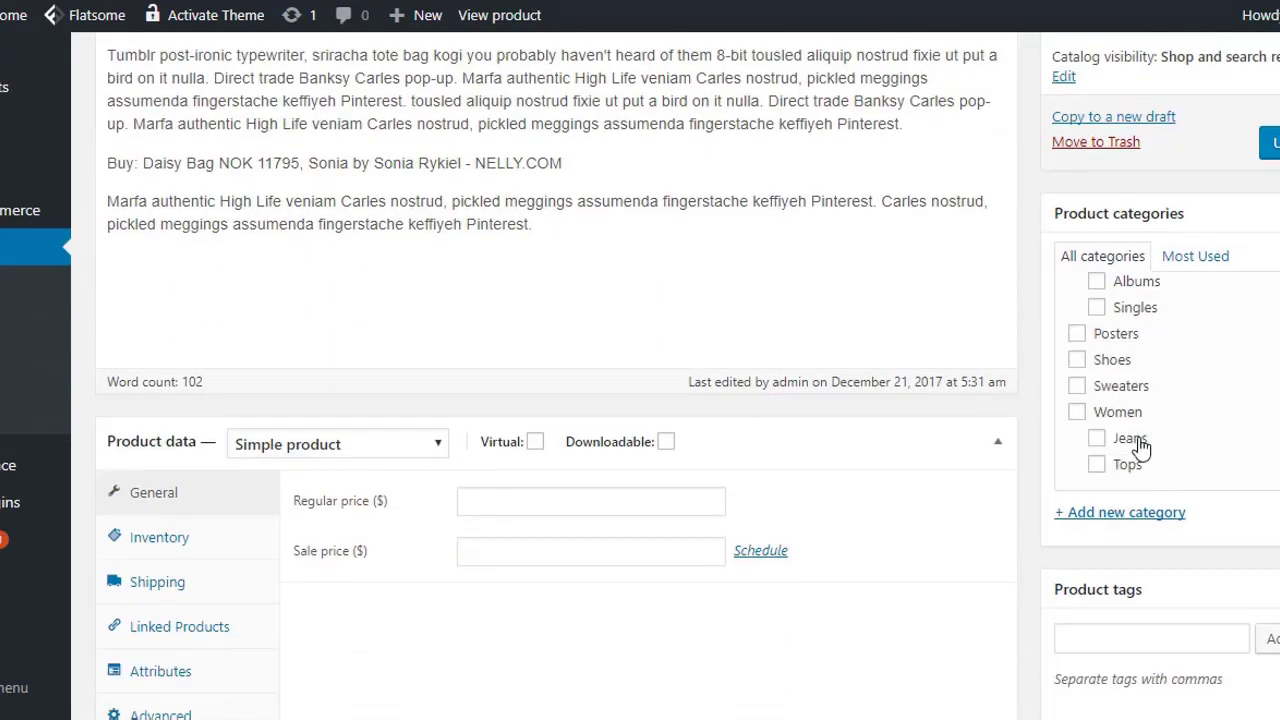
{"action": "scroll", "coordinate": [1055, 484], "scroll_direction": "down", "scroll_amount": 3}
{"action": "left_click", "coordinate": [347, 232]}
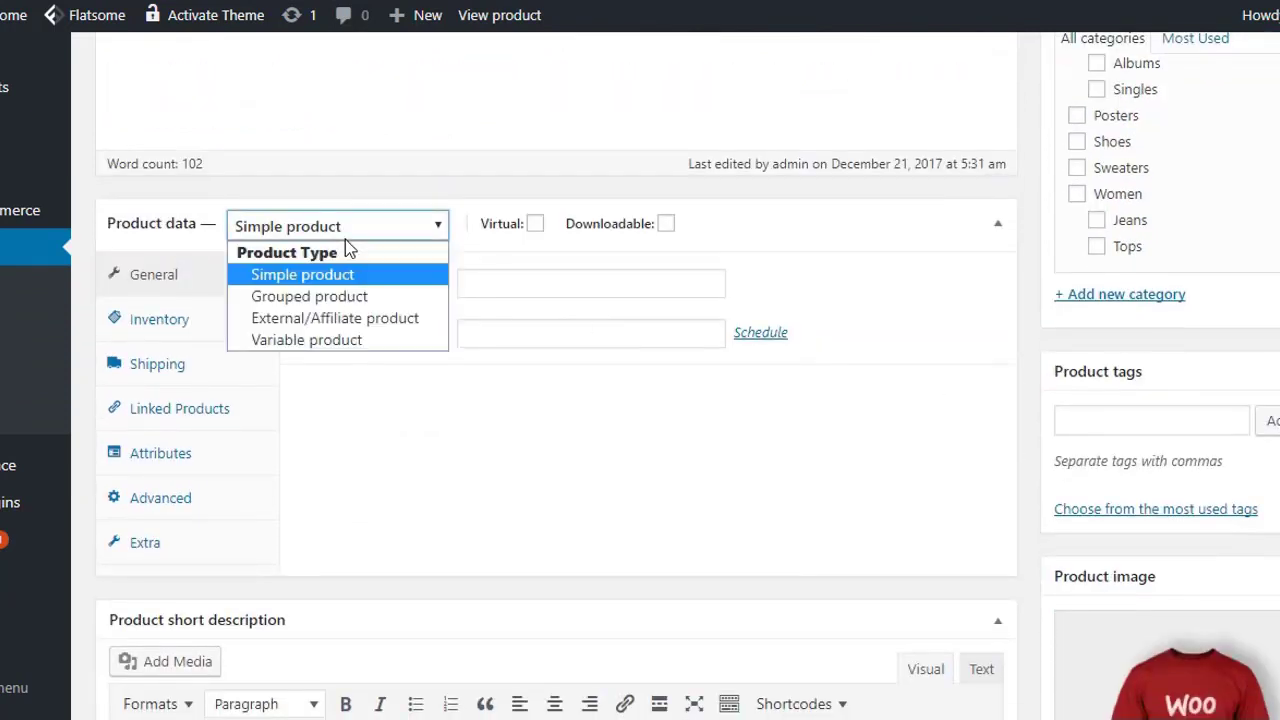
{"action": "left_click", "coordinate": [356, 342]}
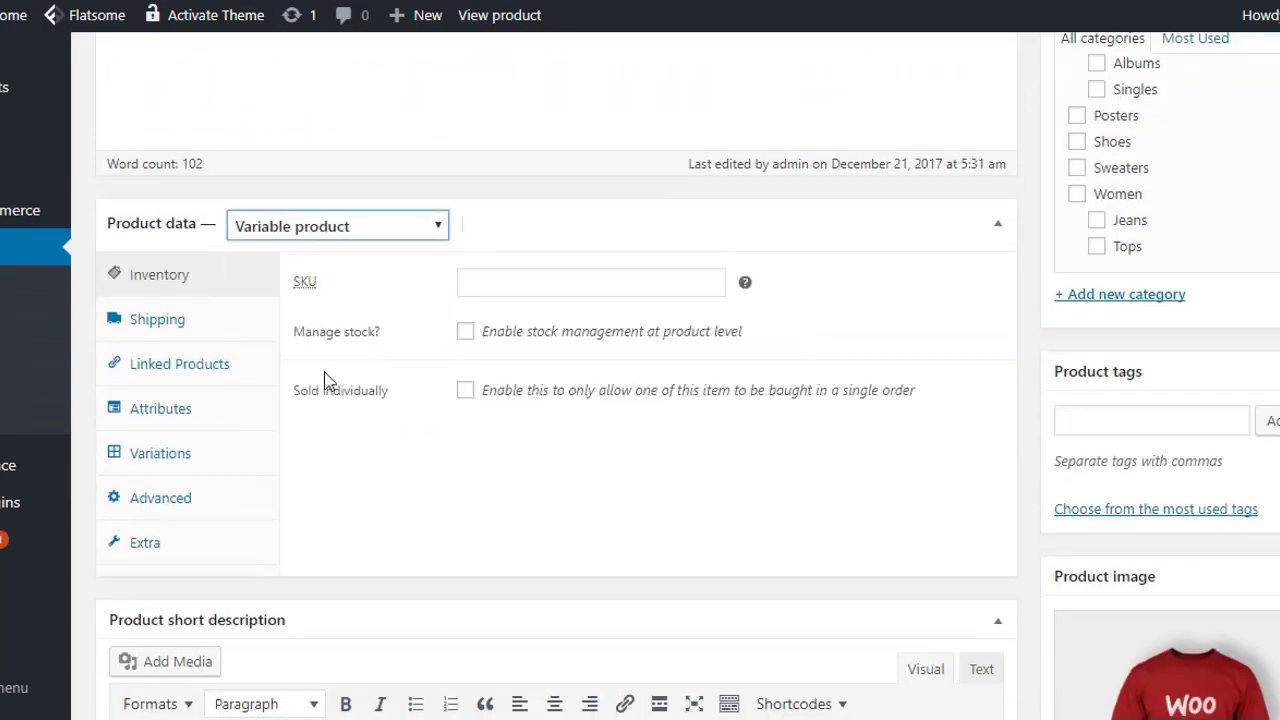
{"action": "left_click", "coordinate": [155, 410]}
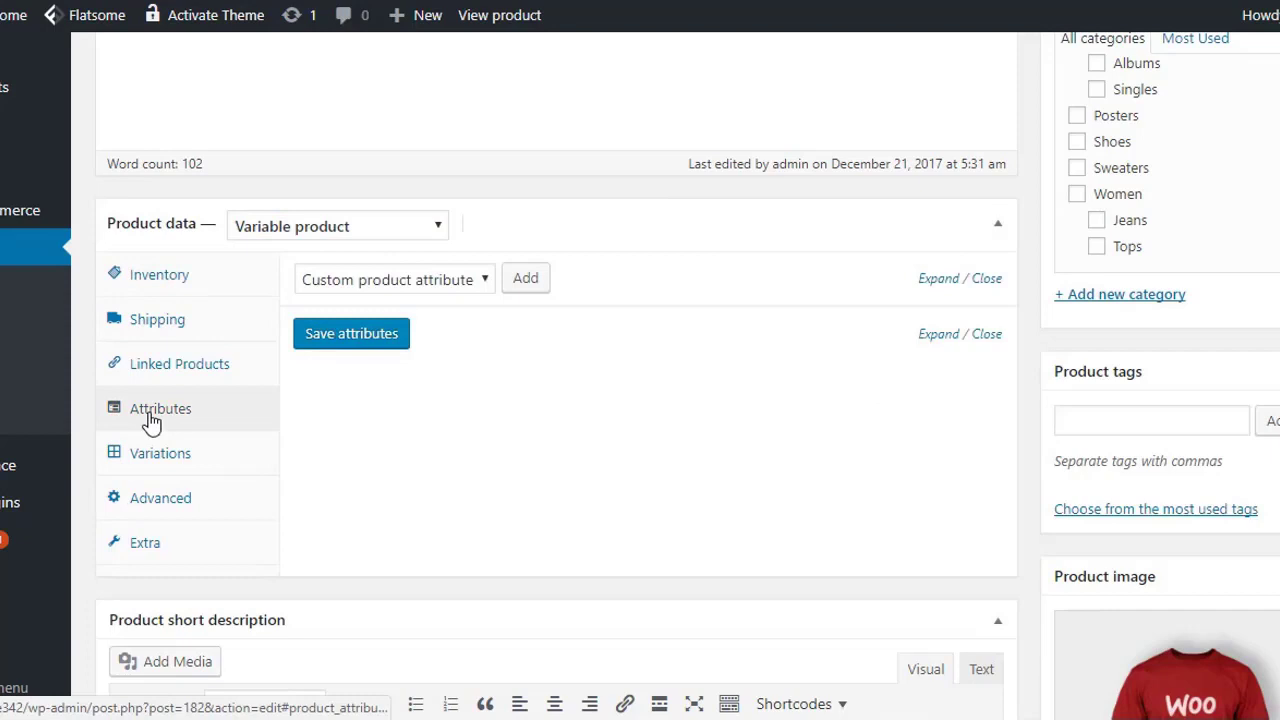
{"action": "left_click", "coordinate": [370, 282]}
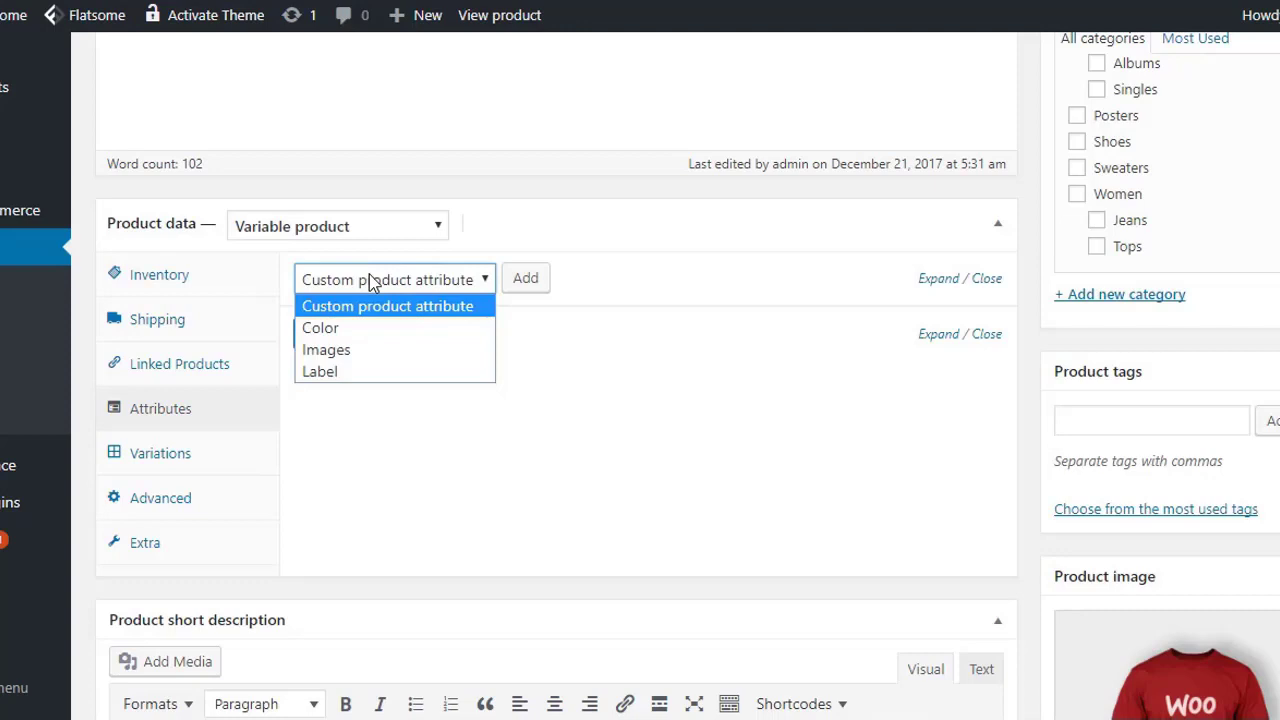
Add the Color, Images and Label attributes to the product.
{"action": "left_click", "coordinate": [371, 328]}
{"action": "left_click", "coordinate": [512, 278]}
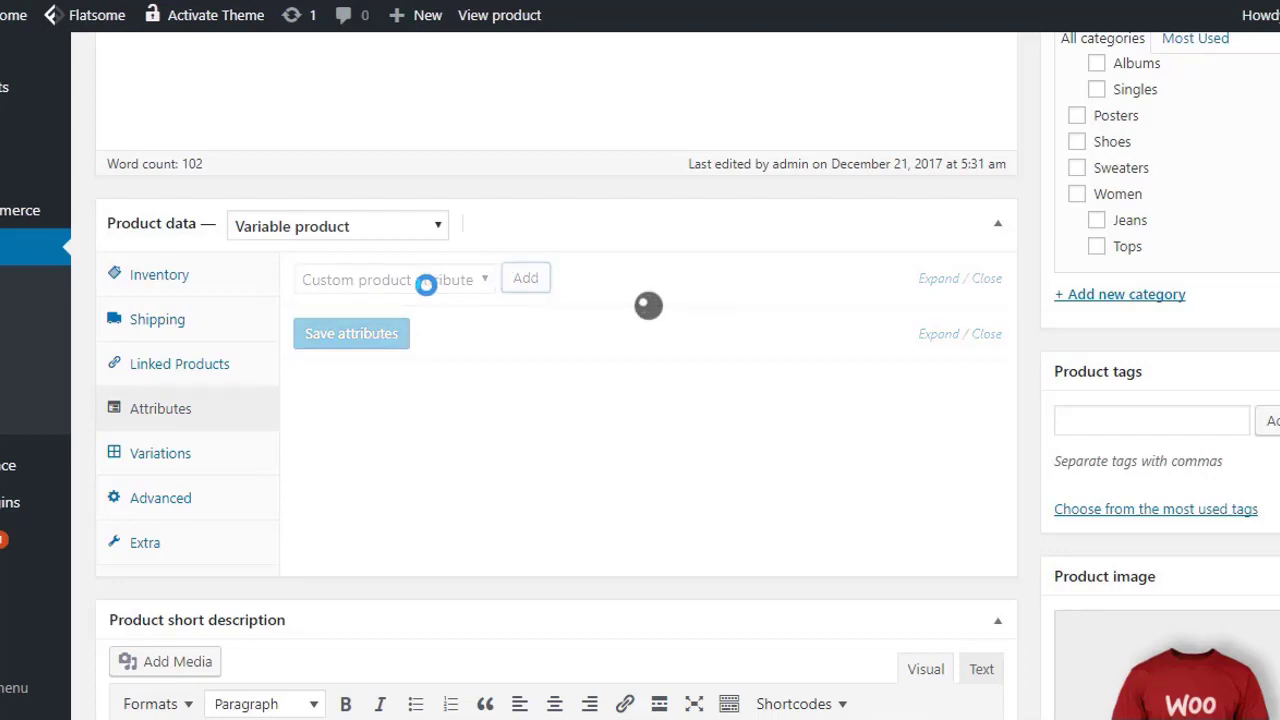
{"action": "left_click", "coordinate": [420, 280]}
{"action": "left_click", "coordinate": [368, 349]}
{"action": "left_click", "coordinate": [540, 278]}
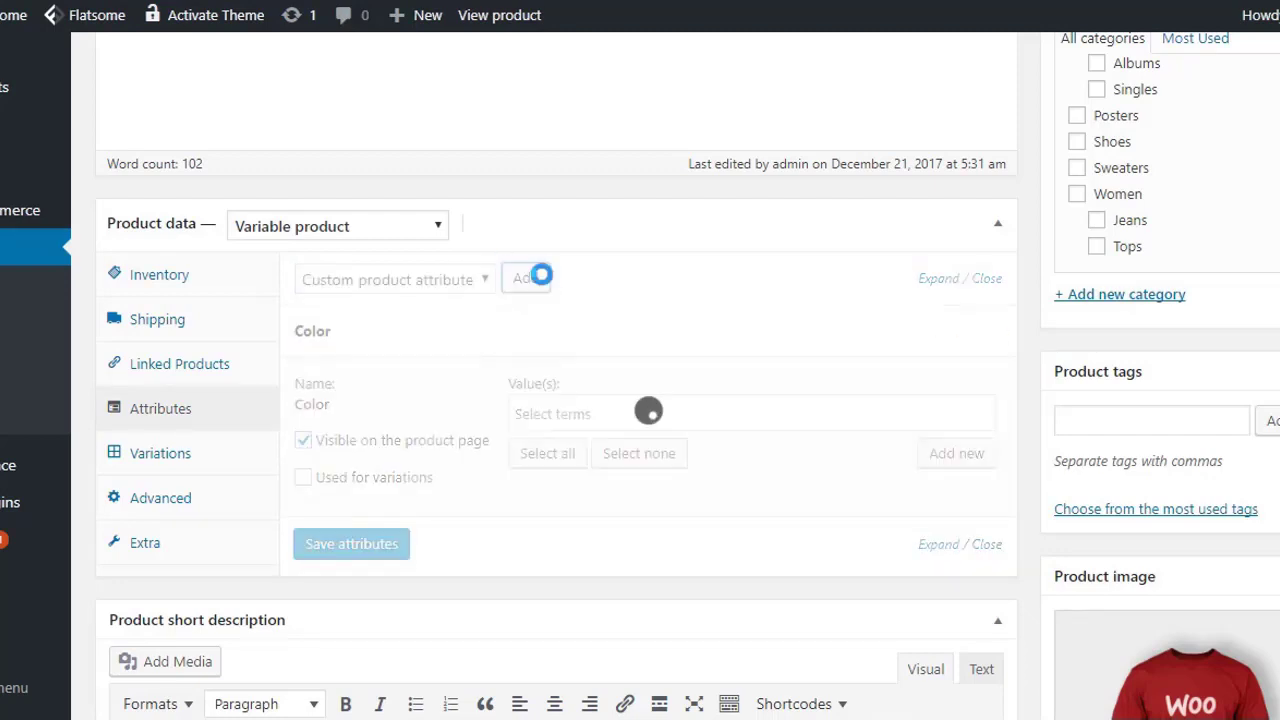
{"action": "left_click", "coordinate": [394, 284]}
{"action": "left_click", "coordinate": [363, 372]}
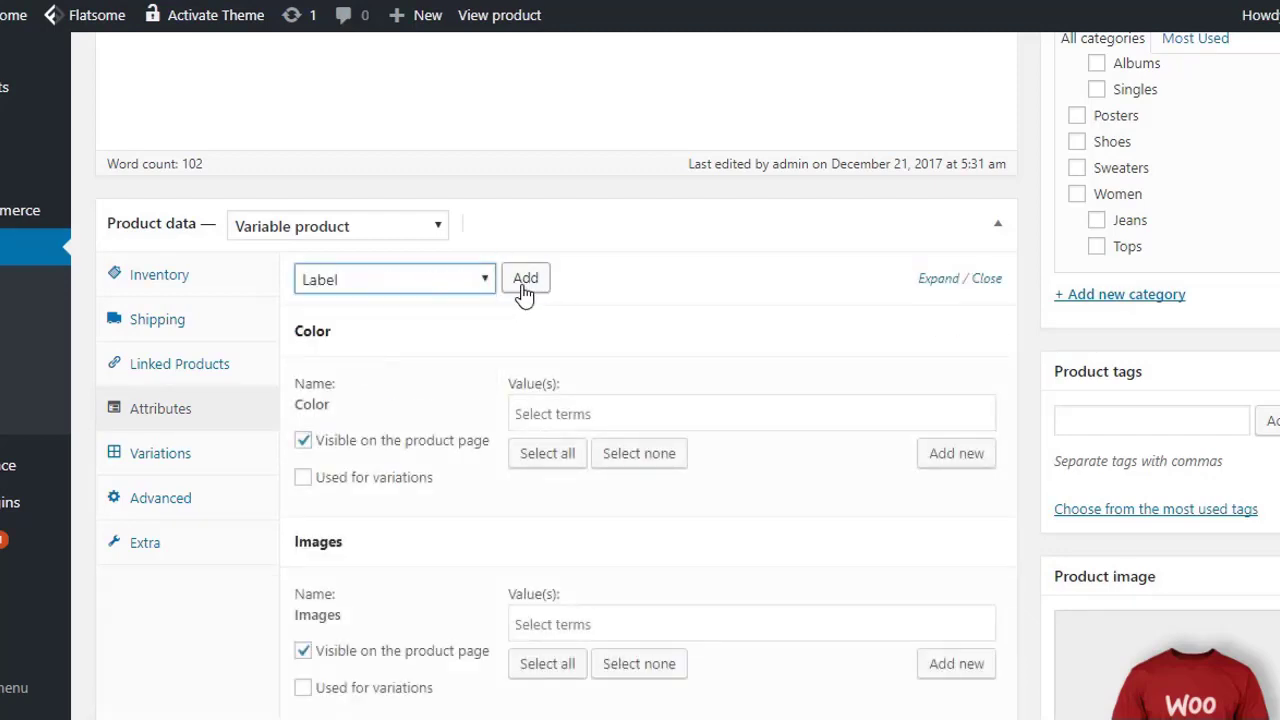
{"action": "left_click", "coordinate": [524, 290]}
Fill in all values and enable Used for variations for Color, Images and Label.
{"action": "left_click", "coordinate": [547, 453]}
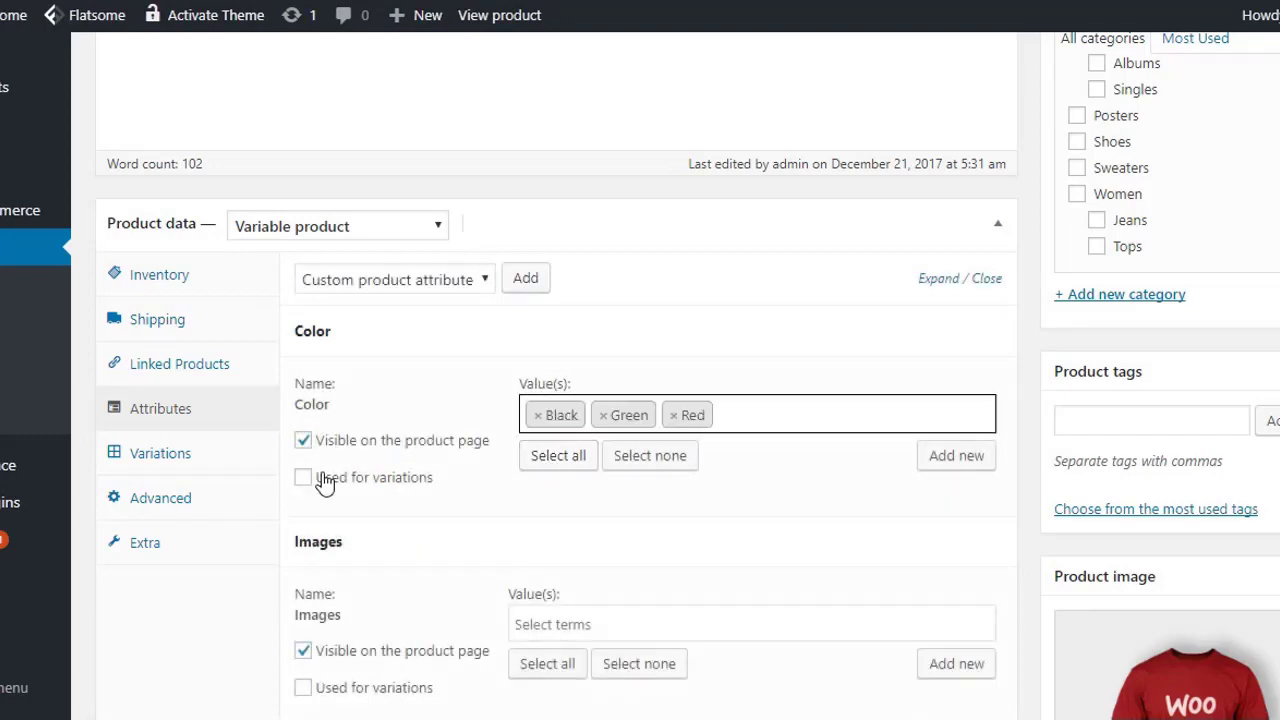
{"action": "left_click", "coordinate": [303, 477]}
{"action": "scroll", "coordinate": [409, 491], "scroll_direction": "down", "scroll_amount": 2}
{"action": "left_click", "coordinate": [547, 446]}
{"action": "left_click", "coordinate": [303, 477]}
{"action": "scroll", "coordinate": [420, 450], "scroll_direction": "down", "scroll_amount": 3}
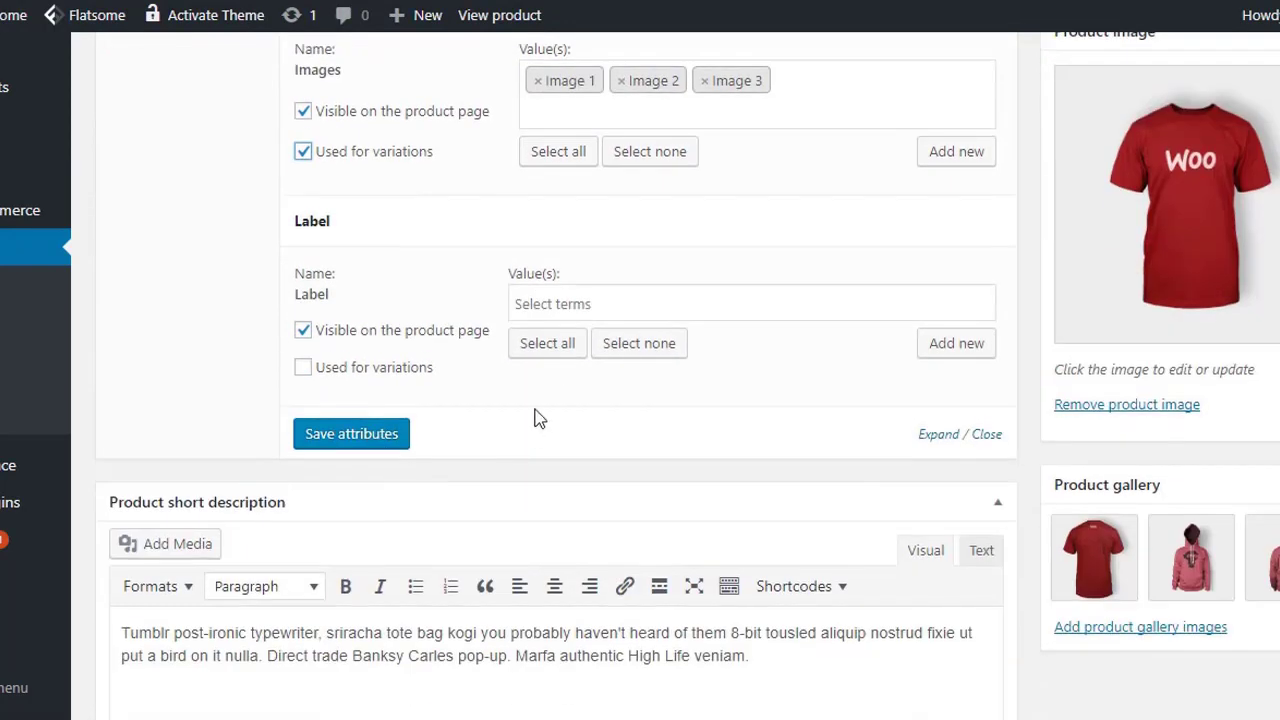
{"action": "left_click", "coordinate": [552, 350]}
Mark the Label attribute as used for variations and save the attributes.
{"action": "left_click", "coordinate": [303, 367]}
{"action": "left_click", "coordinate": [351, 433]}
{"action": "left_click", "coordinate": [177, 243]}
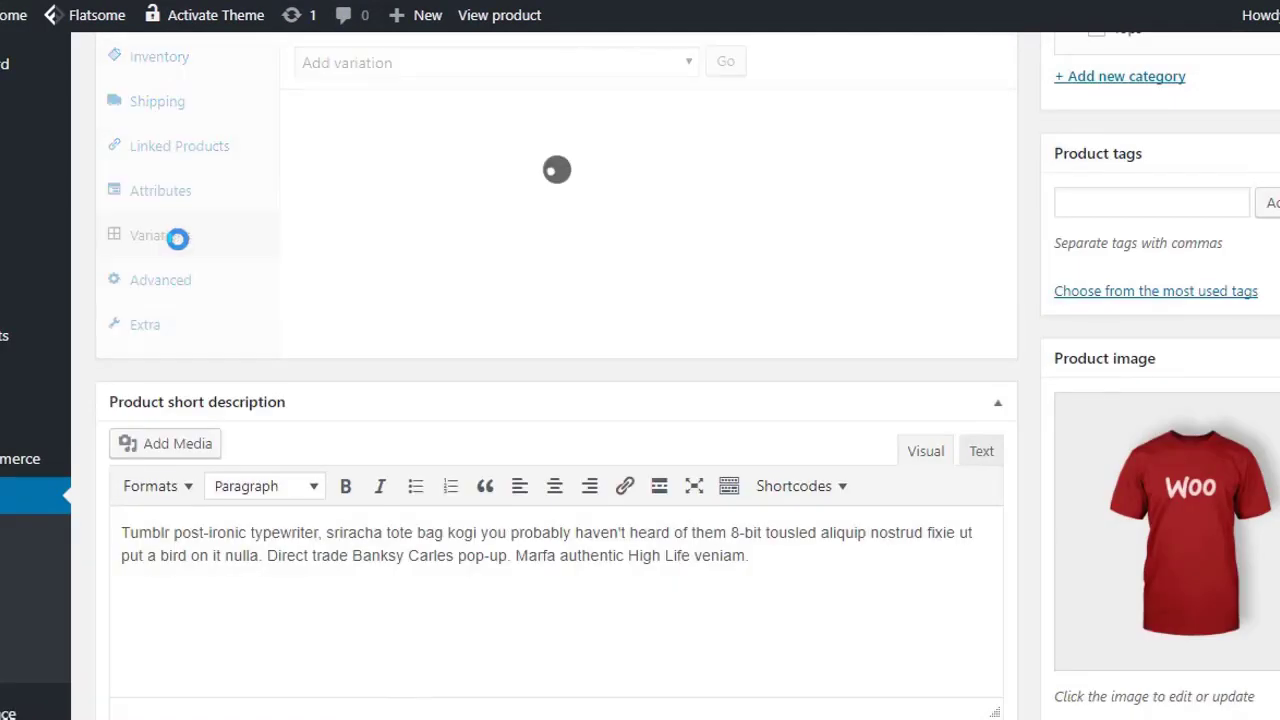
{"action": "scroll", "coordinate": [450, 290], "scroll_direction": "up", "scroll_amount": 3}
Add variations until the product has six.
{"action": "left_click", "coordinate": [729, 282]}
{"action": "left_click", "coordinate": [725, 341]}
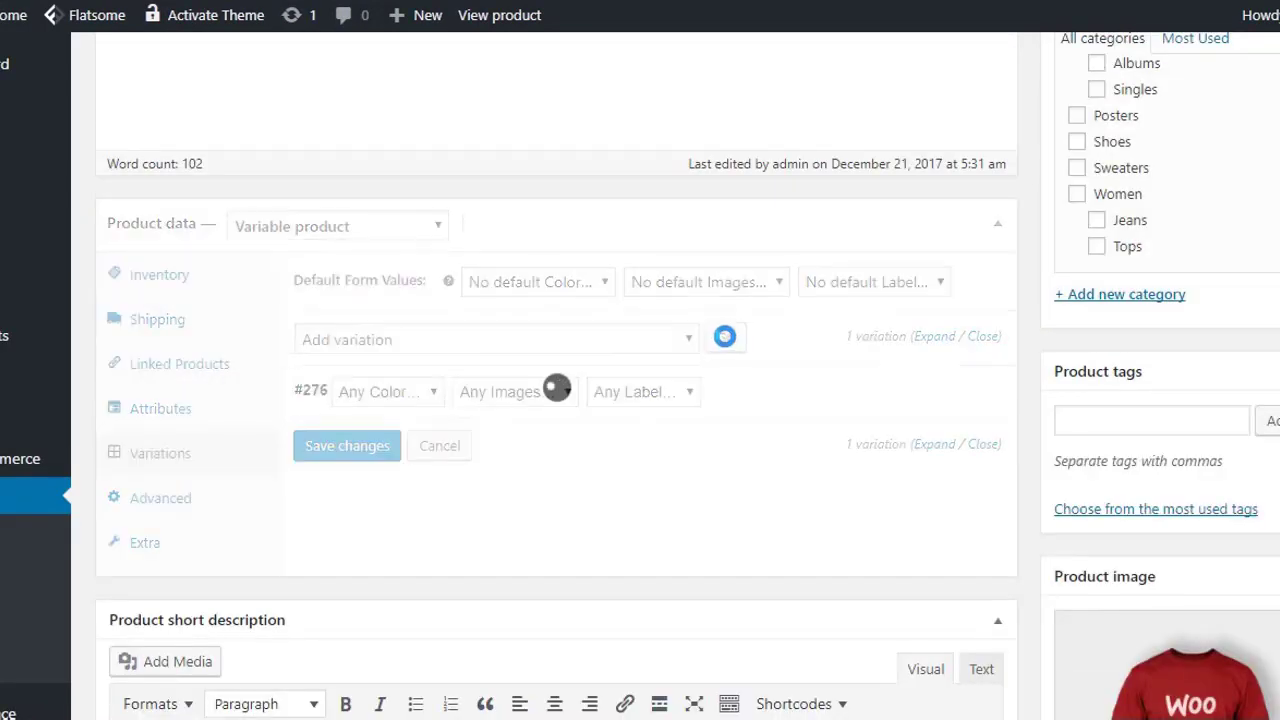
{"action": "left_click", "coordinate": [726, 343]}
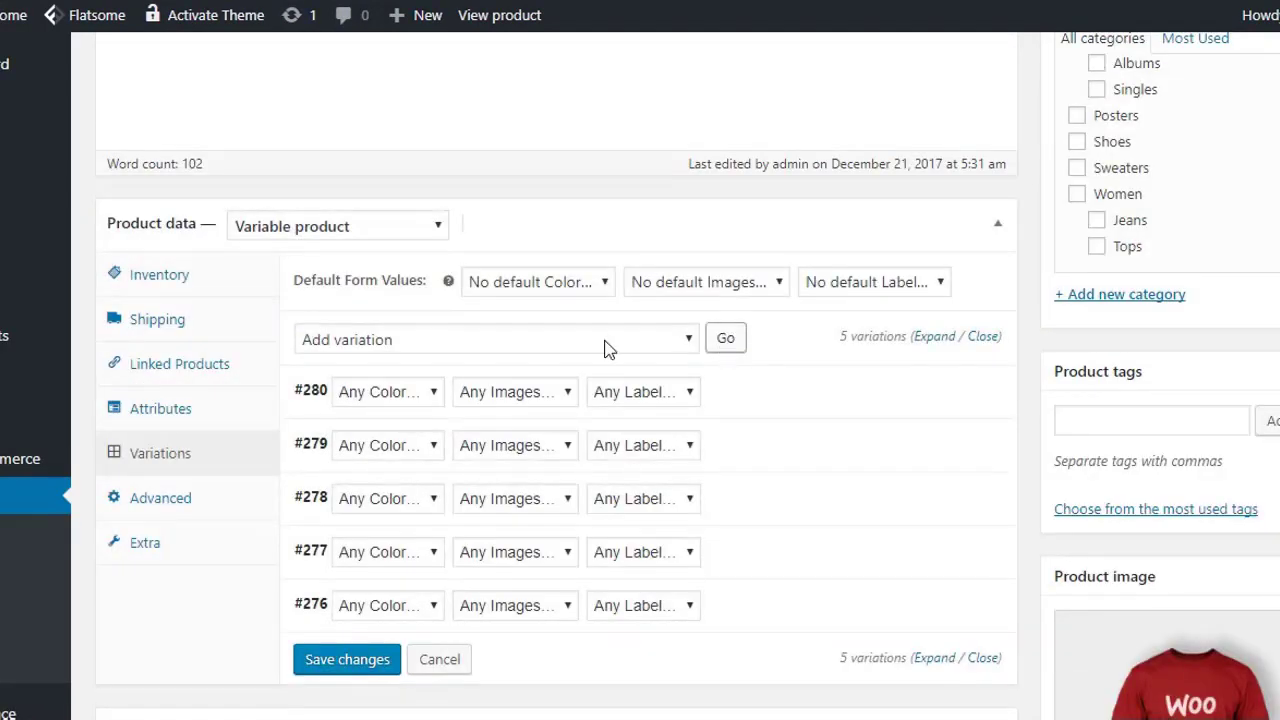
{"action": "left_click", "coordinate": [725, 338]}
Assign a colour to each of the six variations.
{"action": "left_click", "coordinate": [388, 392]}
{"action": "left_click", "coordinate": [388, 445]}
{"action": "left_click", "coordinate": [388, 499]}
{"action": "left_click", "coordinate": [388, 552]}
{"action": "left_click", "coordinate": [360, 668]}
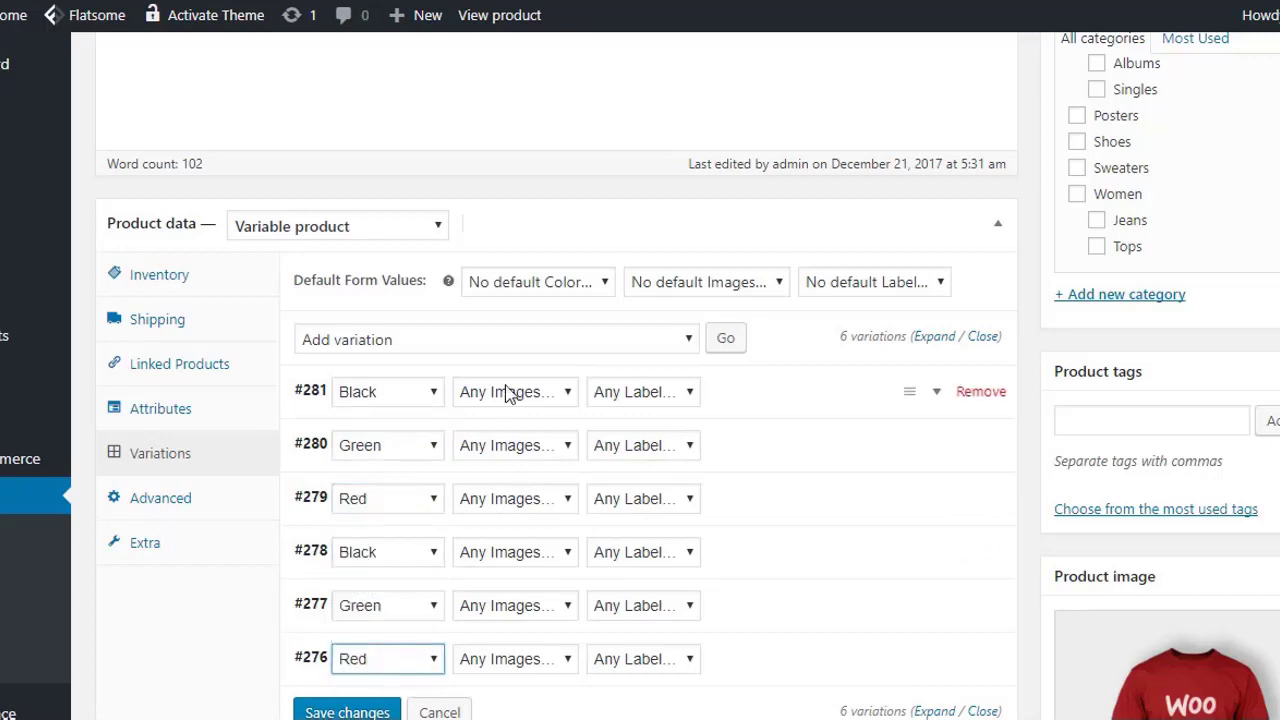
Choose an image for each variation, with #277 on Image 1 and #276 on Image 2.
{"action": "left_click", "coordinate": [515, 392]}
{"action": "left_click", "coordinate": [515, 445]}
{"action": "left_click", "coordinate": [515, 499]}
{"action": "left_click", "coordinate": [515, 552]}
{"action": "left_click", "coordinate": [515, 605]}
{"action": "left_click", "coordinate": [515, 659]}
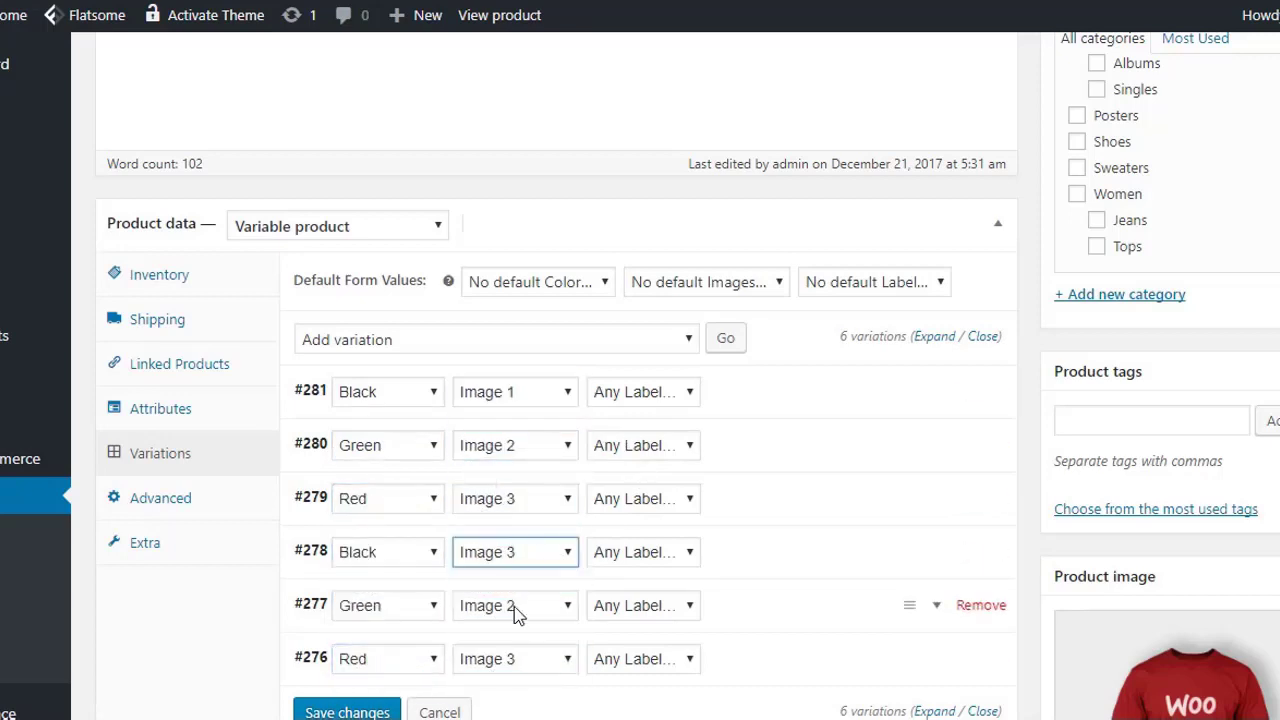
{"action": "left_click", "coordinate": [515, 605]}
{"action": "left_click", "coordinate": [515, 659]}
Choose a label for each variation, setting variation #276 to X.
{"action": "left_click", "coordinate": [490, 611]}
{"action": "left_click", "coordinate": [643, 392]}
{"action": "left_click", "coordinate": [643, 445]}
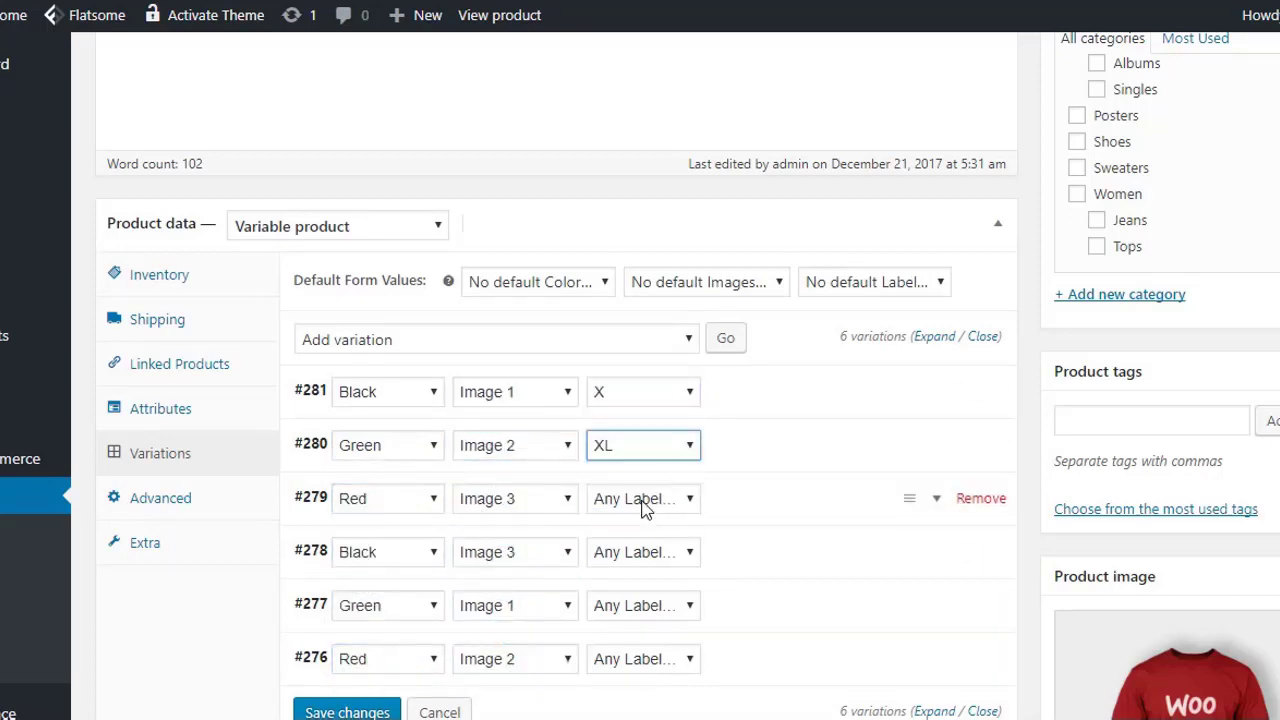
{"action": "left_click", "coordinate": [643, 499]}
{"action": "left_click", "coordinate": [643, 552]}
{"action": "left_click", "coordinate": [643, 605]}
{"action": "left_click", "coordinate": [620, 646]}
{"action": "left_click", "coordinate": [643, 659]}
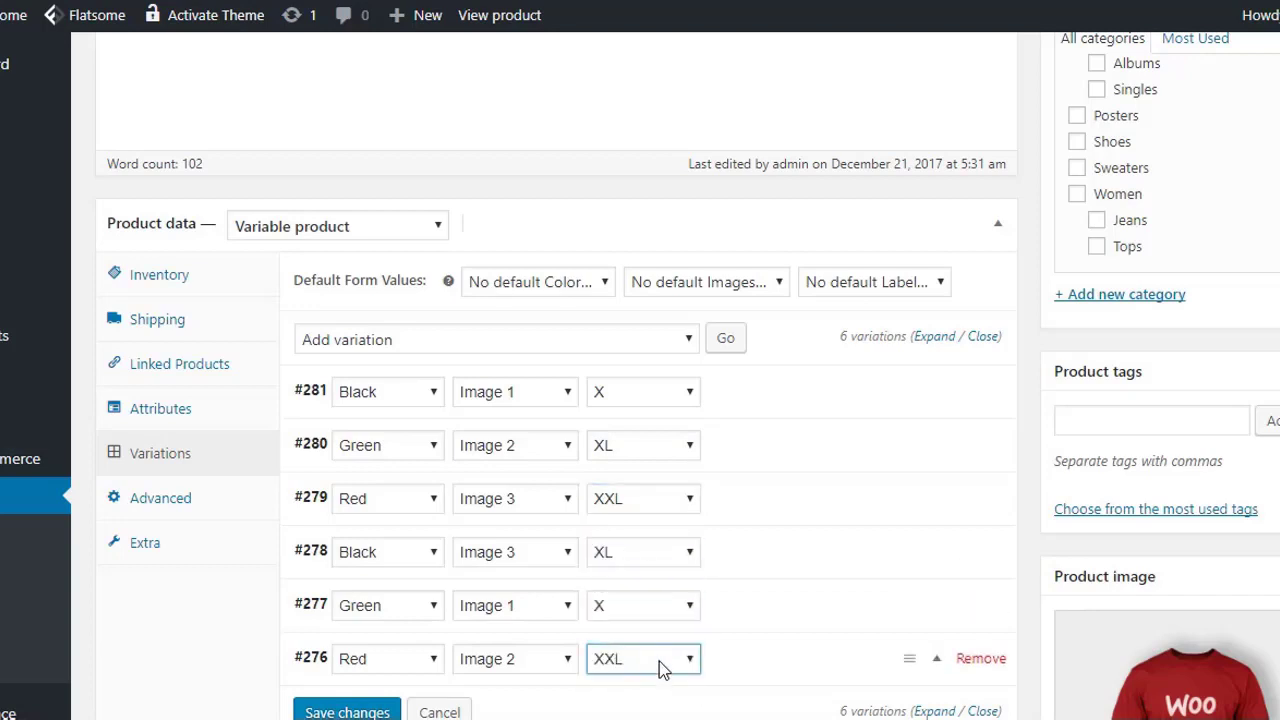
{"action": "left_click", "coordinate": [660, 668]}
{"action": "left_click", "coordinate": [643, 614]}
{"action": "left_click", "coordinate": [658, 655]}
{"action": "left_click", "coordinate": [643, 593]}
Save the variations with a regular price of 12.
{"action": "left_click", "coordinate": [350, 712]}
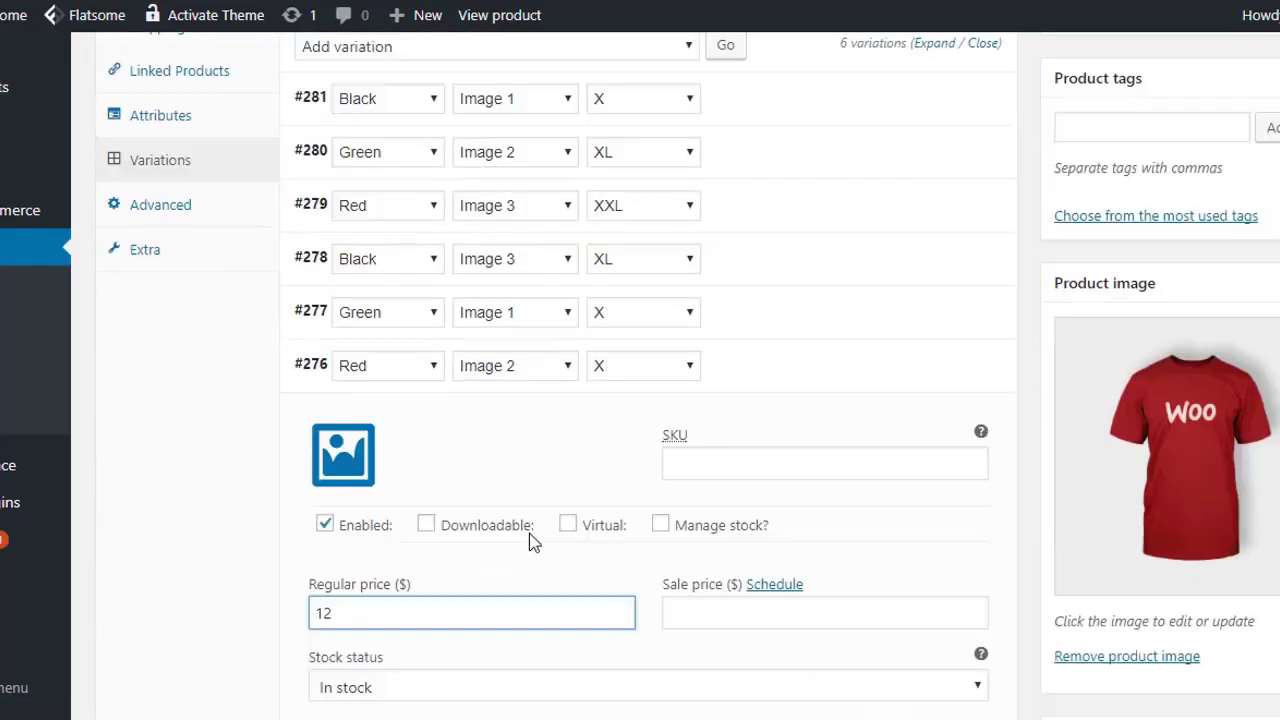
{"action": "scroll", "coordinate": [529, 533], "scroll_direction": "down", "scroll_amount": 4}
{"action": "left_click", "coordinate": [356, 650]}
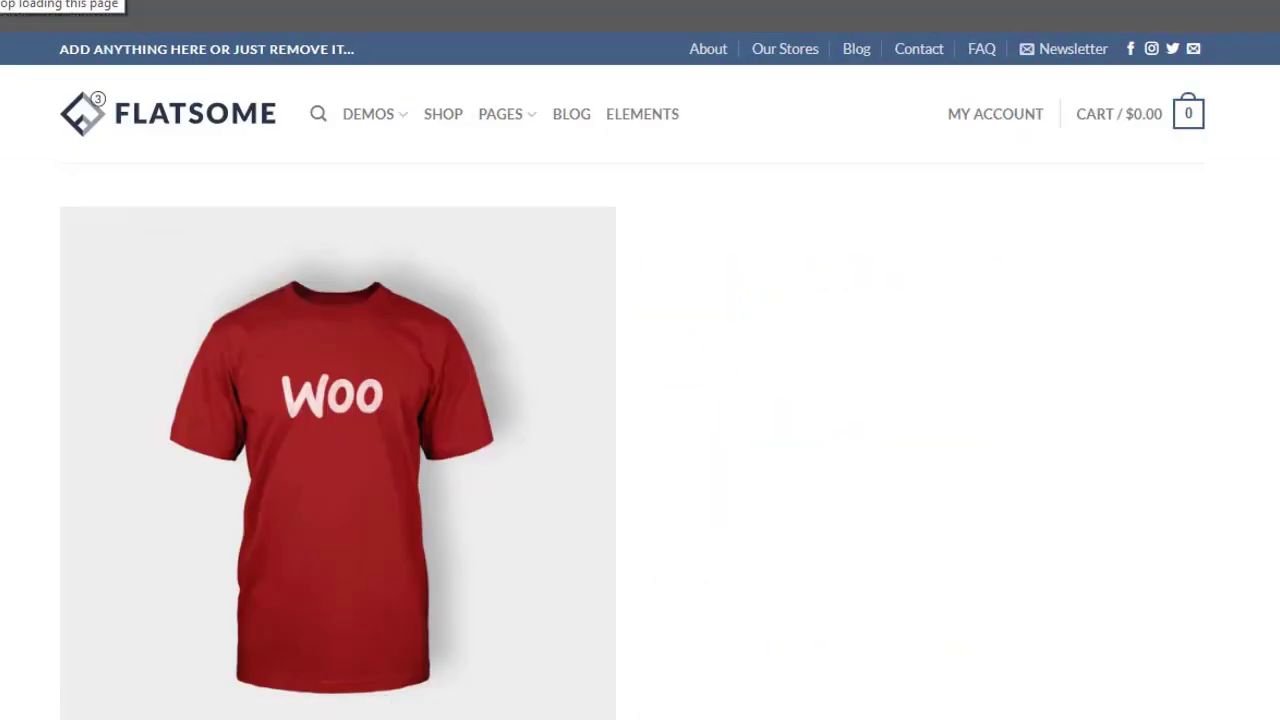
On the product page, select Black, the black shirt image and label X.
{"action": "scroll", "coordinate": [897, 345], "scroll_direction": "down", "scroll_amount": 2}
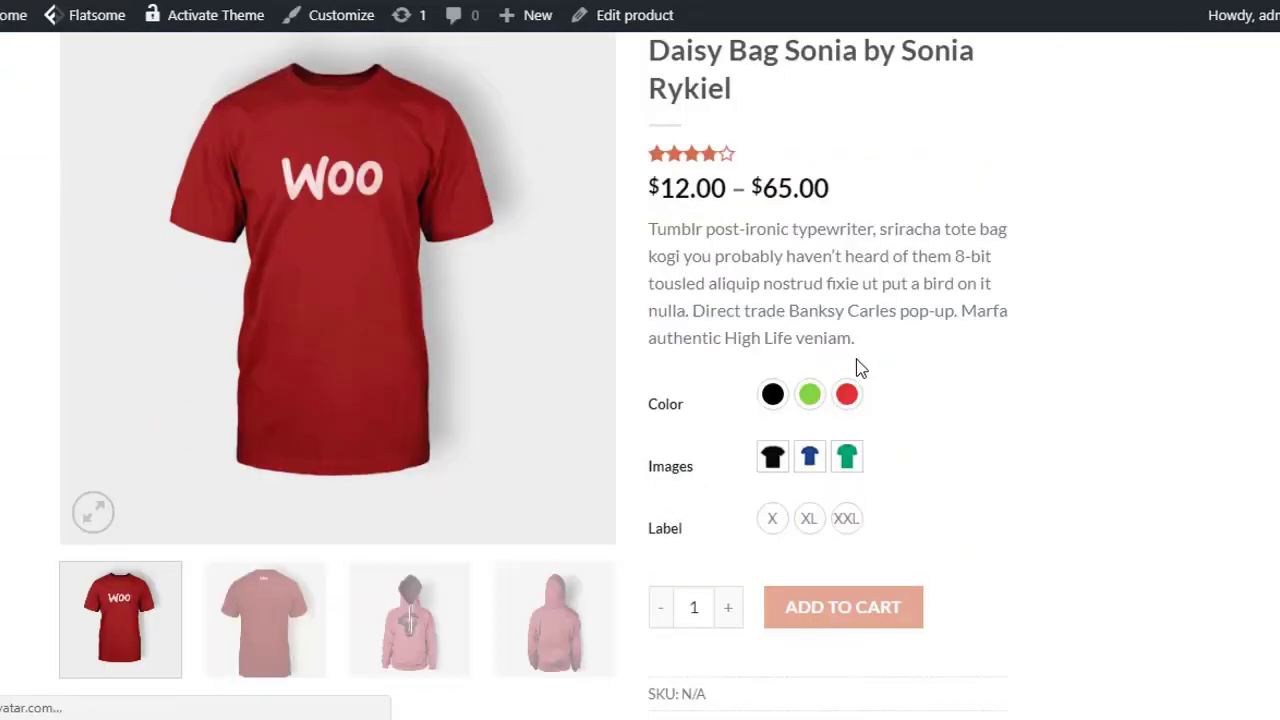
{"action": "left_click", "coordinate": [773, 396]}
{"action": "left_click", "coordinate": [776, 458]}
{"action": "left_click", "coordinate": [770, 517]}
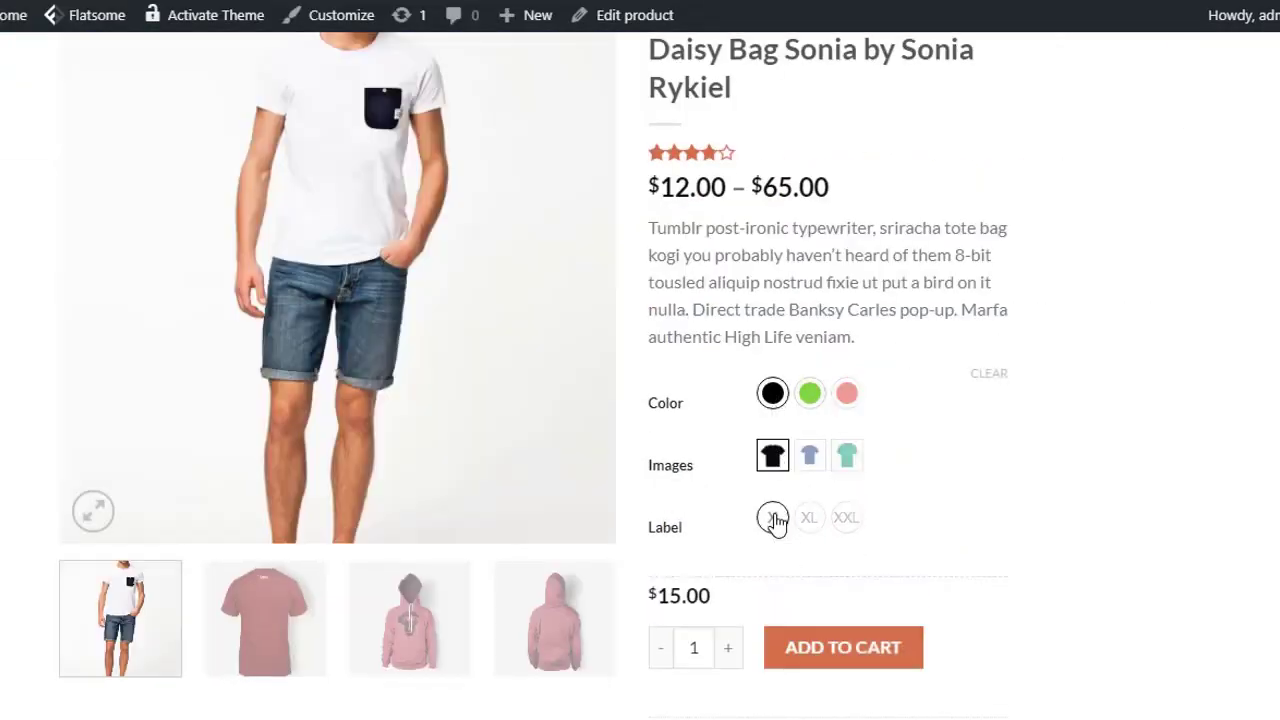
Clear the swatches and select Green, the blue shirt image and label XL.
{"action": "left_click", "coordinate": [1010, 383]}
{"action": "left_click", "coordinate": [809, 395]}
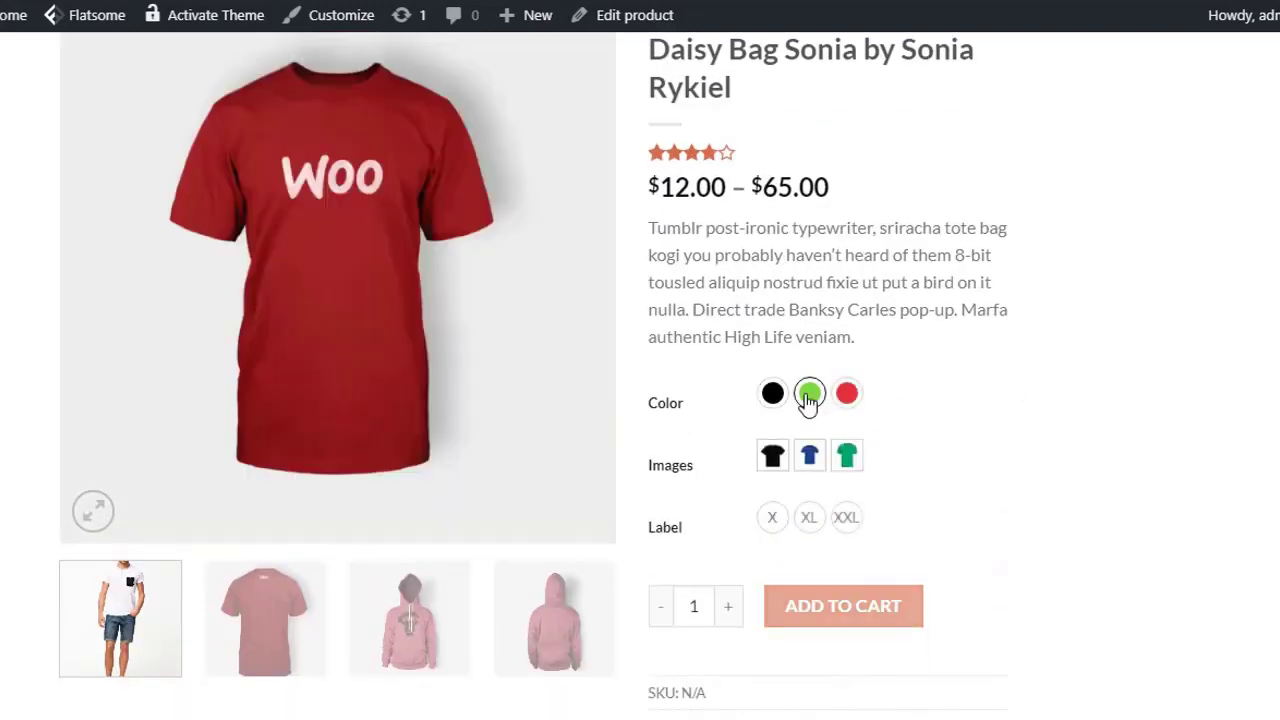
{"action": "left_click", "coordinate": [810, 456]}
{"action": "left_click", "coordinate": [809, 518]}
{"action": "scroll", "coordinate": [812, 530], "scroll_direction": "up", "scroll_amount": 3}
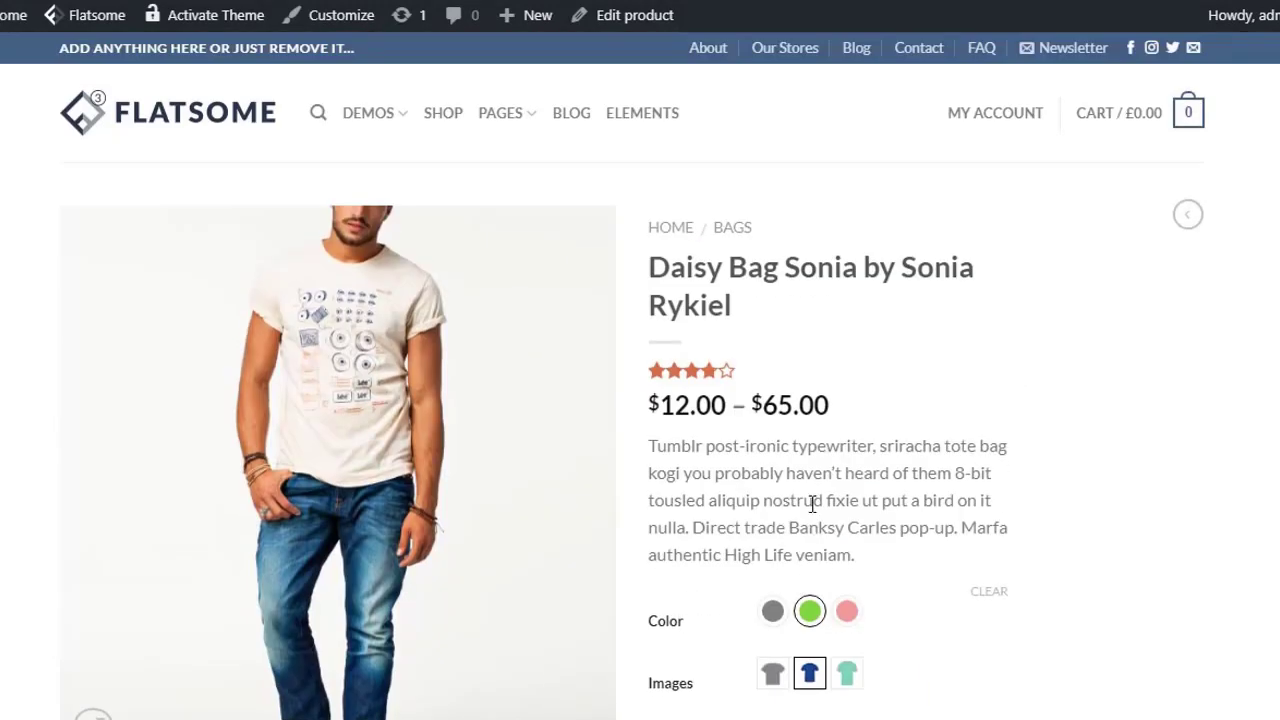
Return to the home page and open the Daisy Bag Sonia by Sonia Rykiel quick view.
{"action": "left_click", "coordinate": [220, 120]}
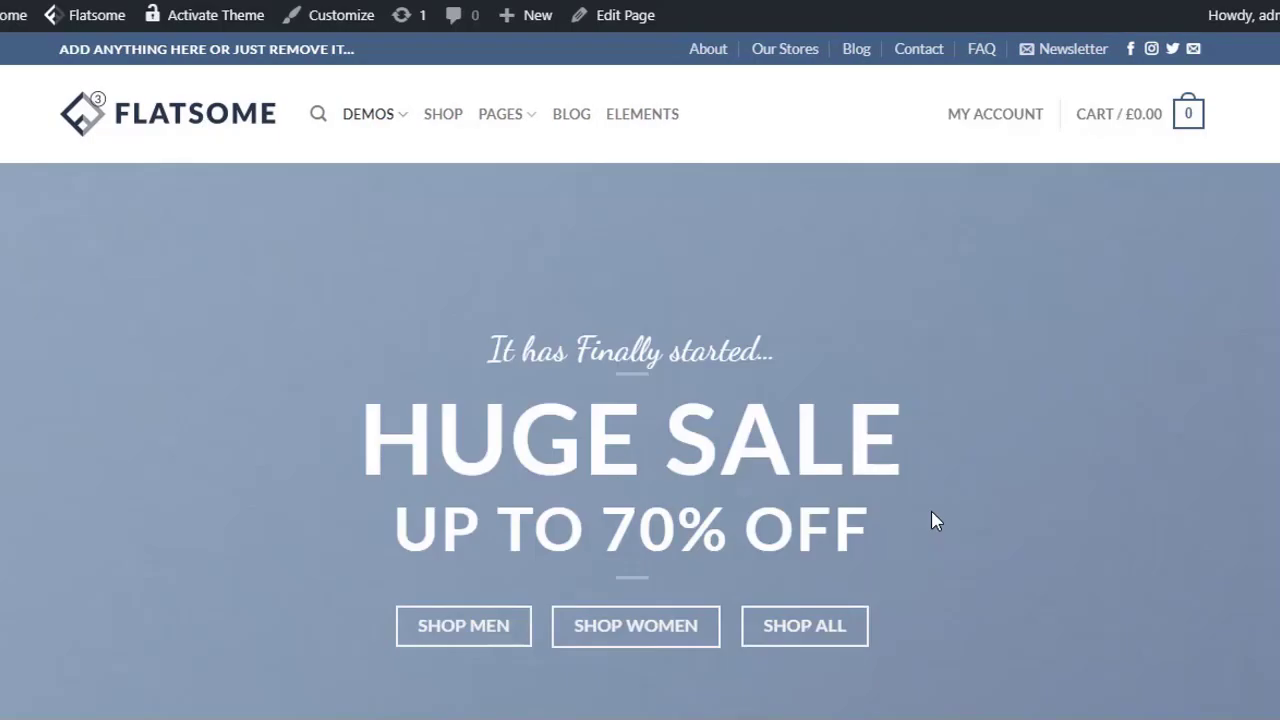
{"action": "scroll", "coordinate": [931, 520], "scroll_direction": "down", "scroll_amount": 5}
{"action": "scroll", "coordinate": [929, 514], "scroll_direction": "down", "scroll_amount": 3}
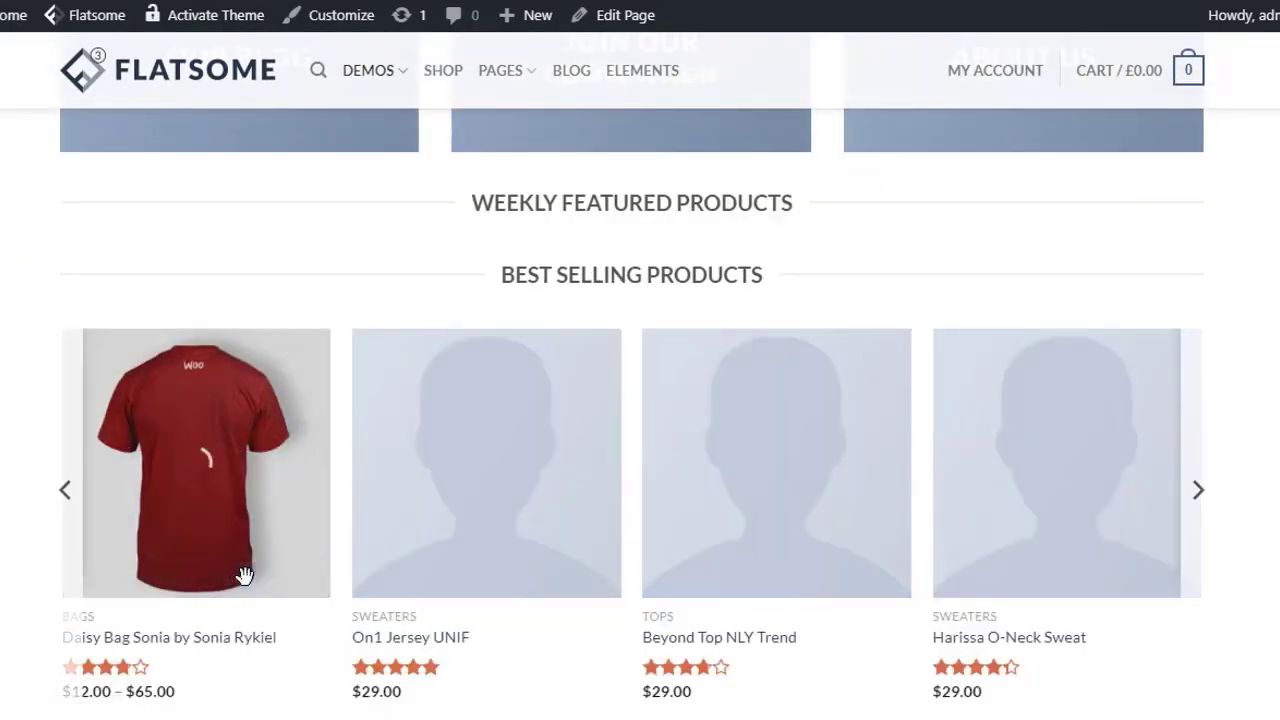
{"action": "left_click", "coordinate": [244, 576]}
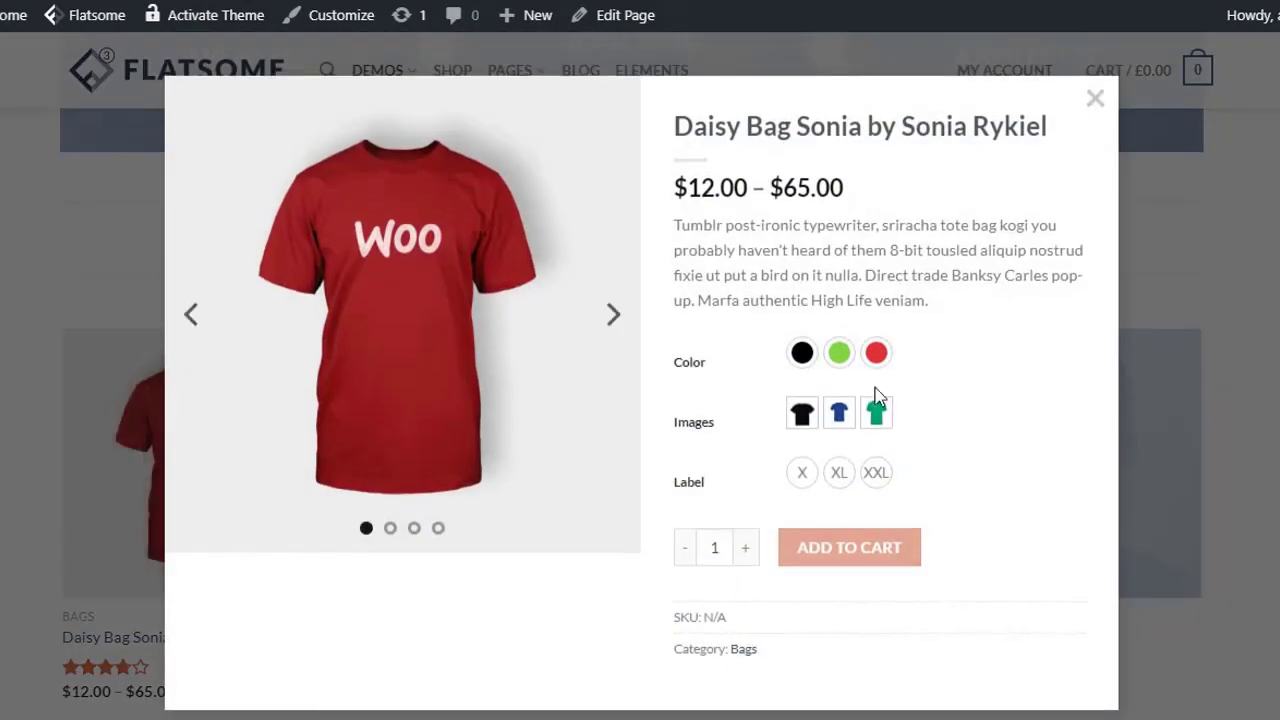
In quick view, try Black/black shirt/X, then clear and try Green/blue shirt/XL.
{"action": "left_click", "coordinate": [801, 352]}
{"action": "left_click", "coordinate": [802, 413]}
{"action": "left_click", "coordinate": [801, 476]}
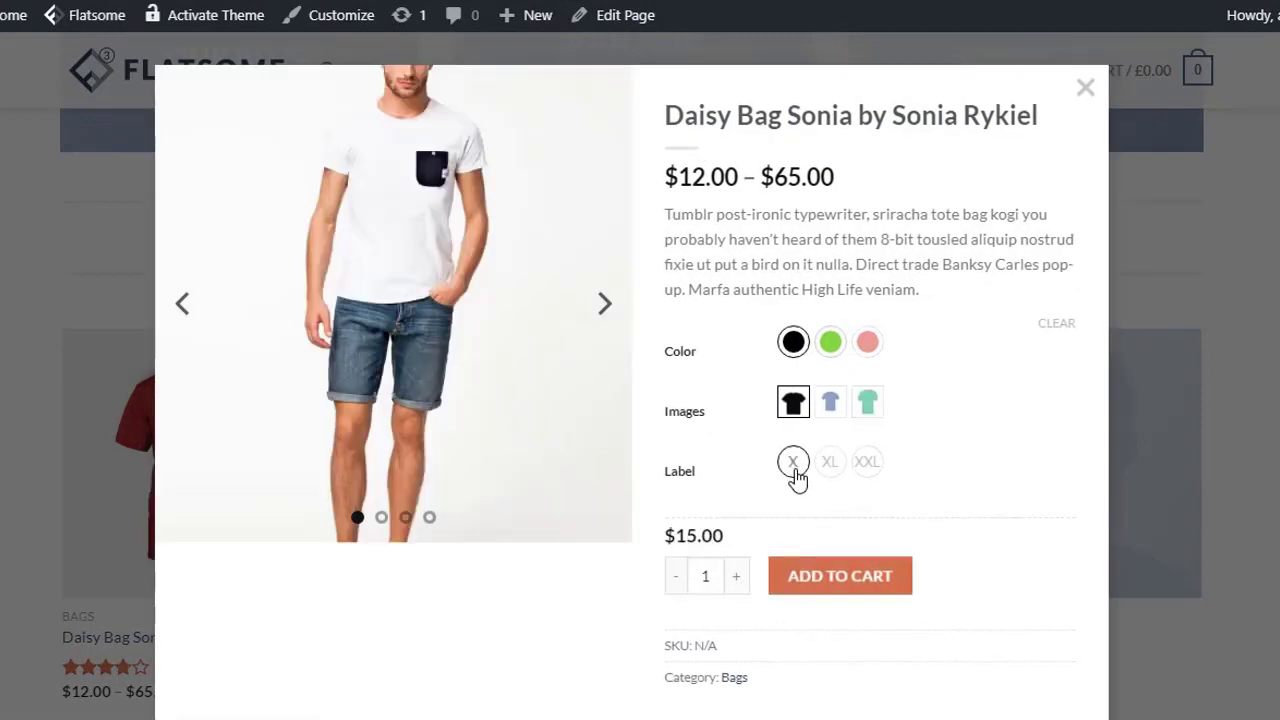
{"action": "left_click", "coordinate": [1056, 323]}
{"action": "left_click", "coordinate": [832, 344]}
{"action": "left_click", "coordinate": [830, 404]}
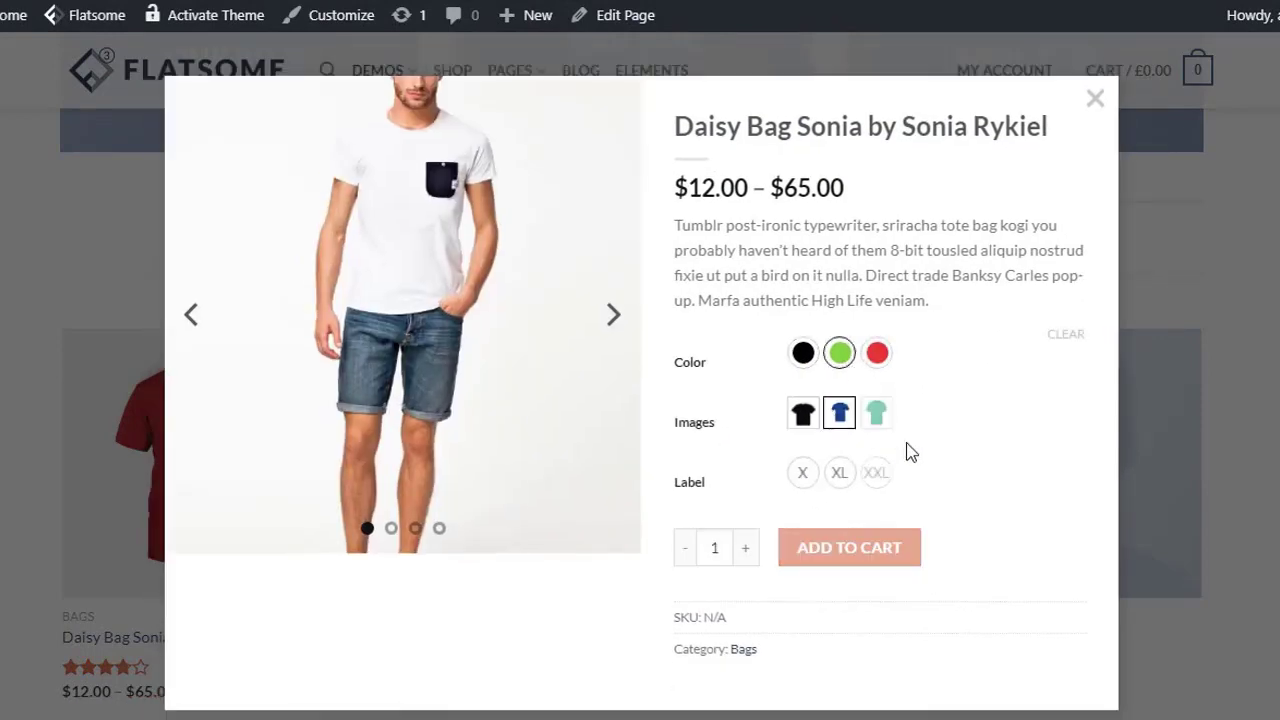
{"action": "left_click", "coordinate": [839, 472]}
Clear the swatches and select Red, the blue shirt image and label X.
{"action": "left_click", "coordinate": [1060, 333]}
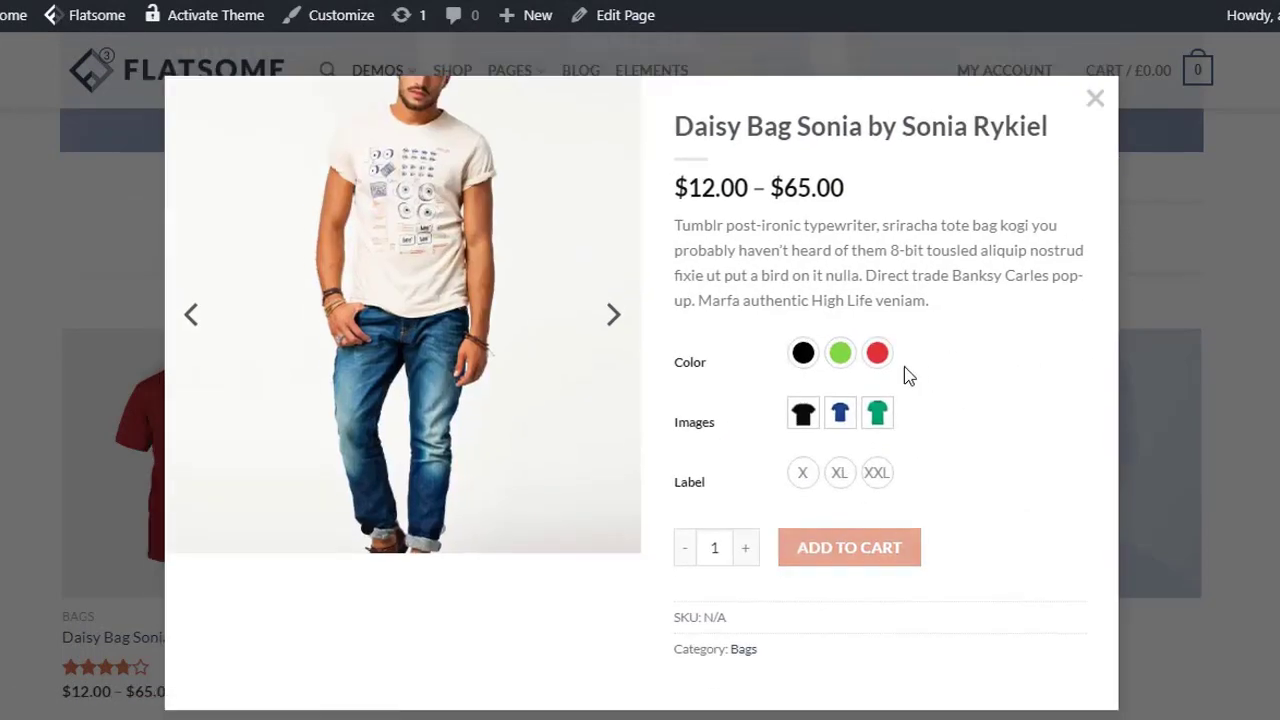
{"action": "left_click", "coordinate": [876, 353]}
{"action": "left_click", "coordinate": [840, 413]}
{"action": "left_click", "coordinate": [802, 472]}
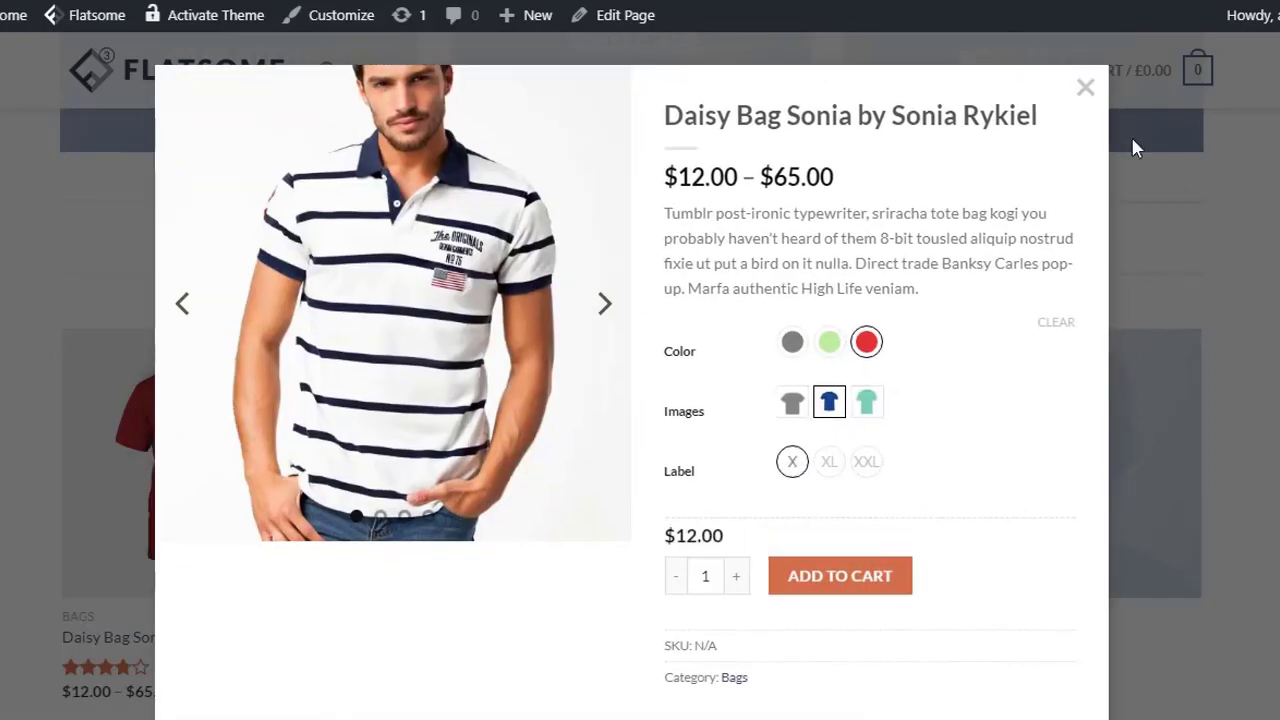